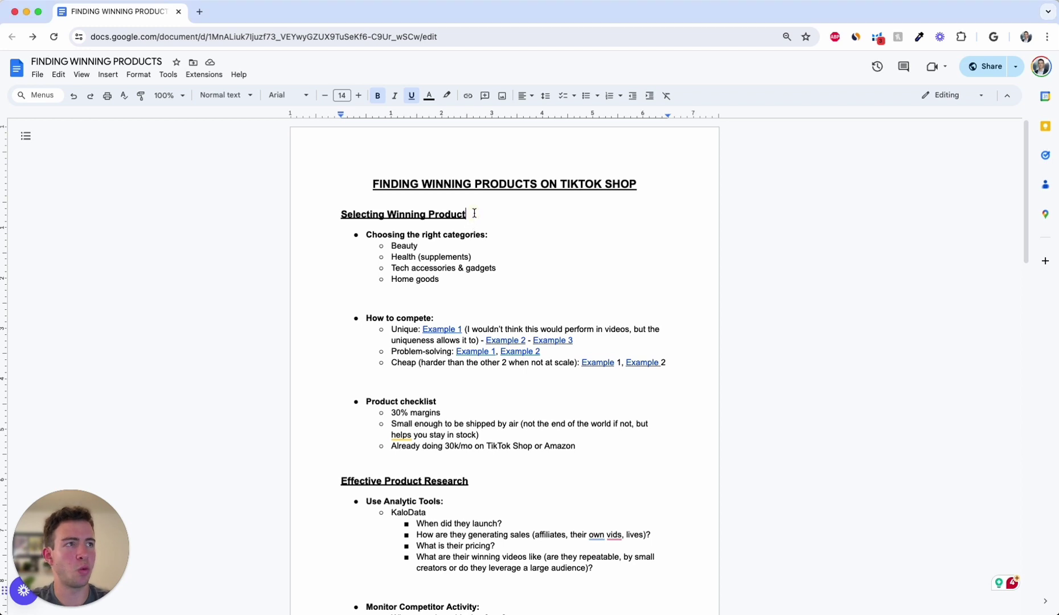
Step: Highlight the Selecting Winning Product heading and the category bullets from Beauty to Home goods while reading them
drag(473, 215, 350, 215)
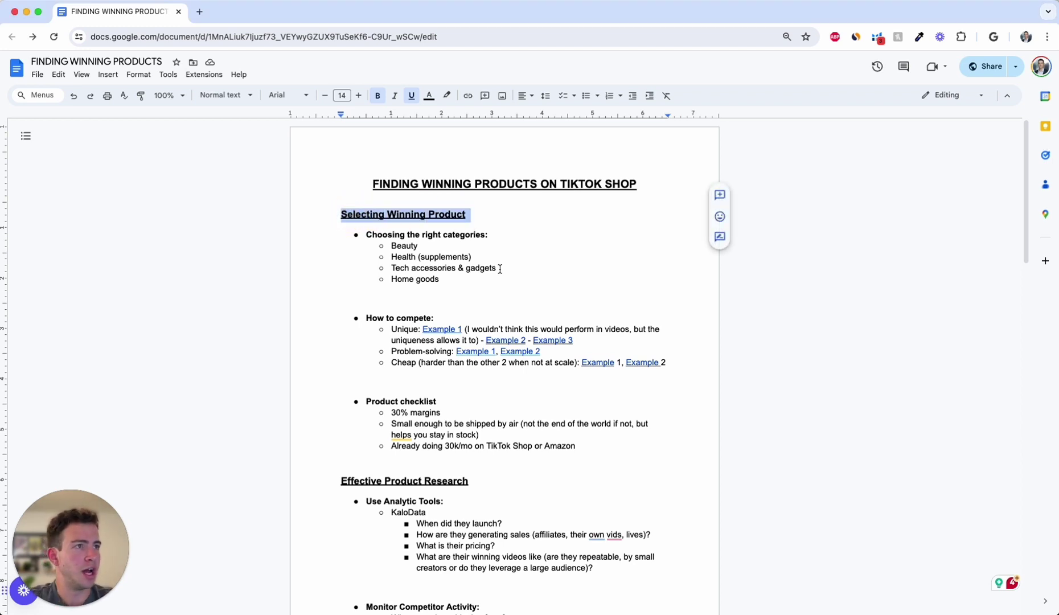
click(476, 272)
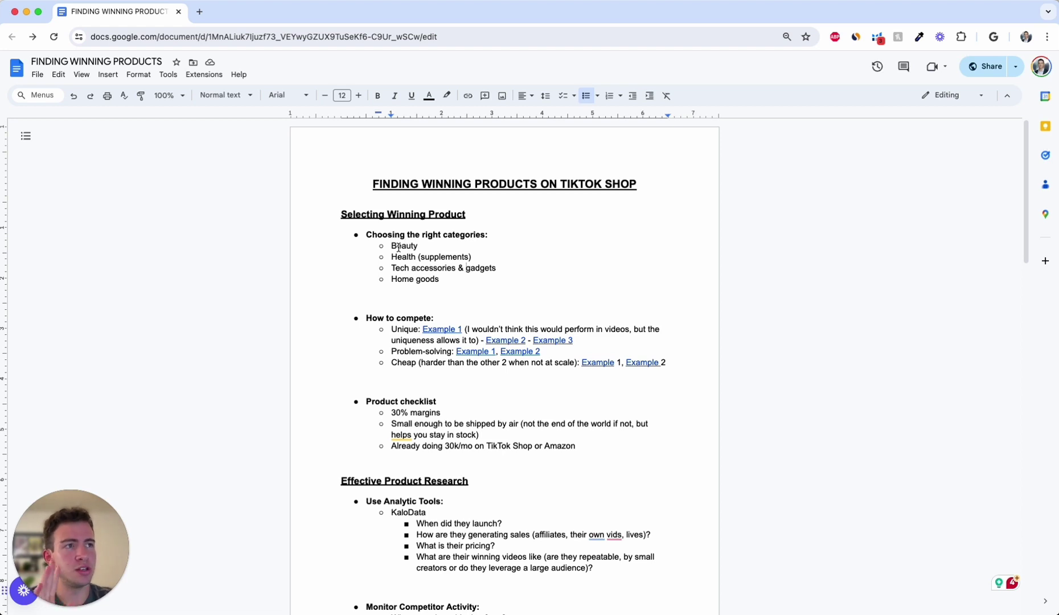
drag(391, 245, 482, 281)
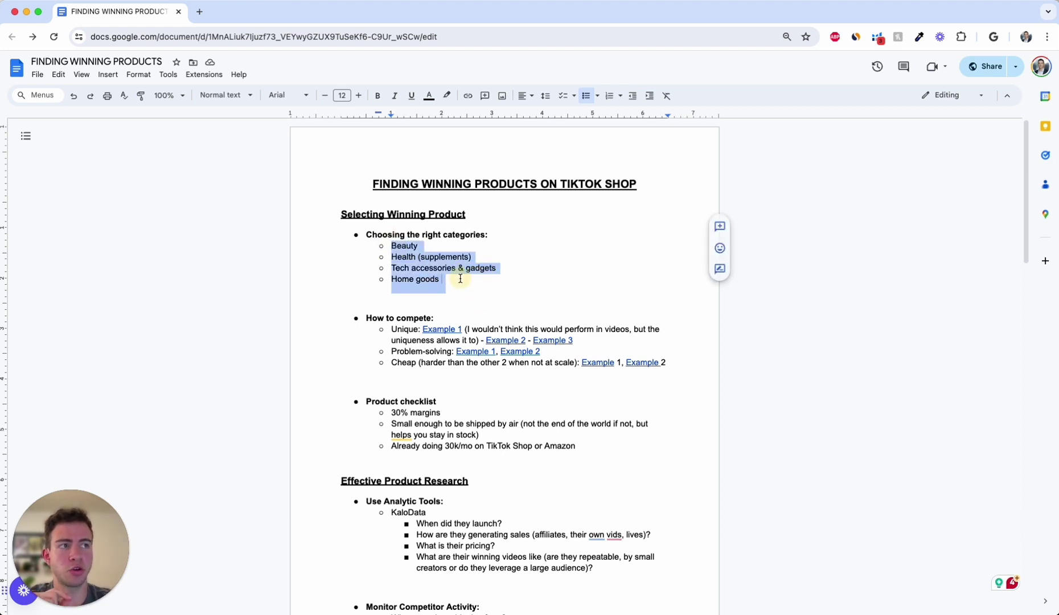
click(454, 278)
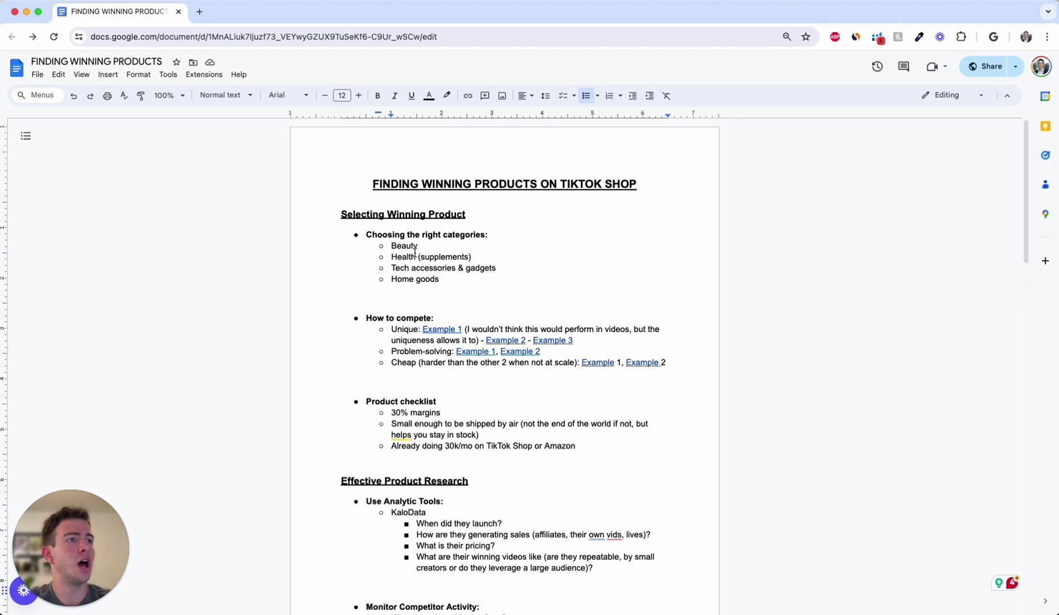
mouse_move(457, 280)
mouse_down()
mouse_move(396, 271)
mouse_move(450, 260)
mouse_move(457, 275)
mouse_up()
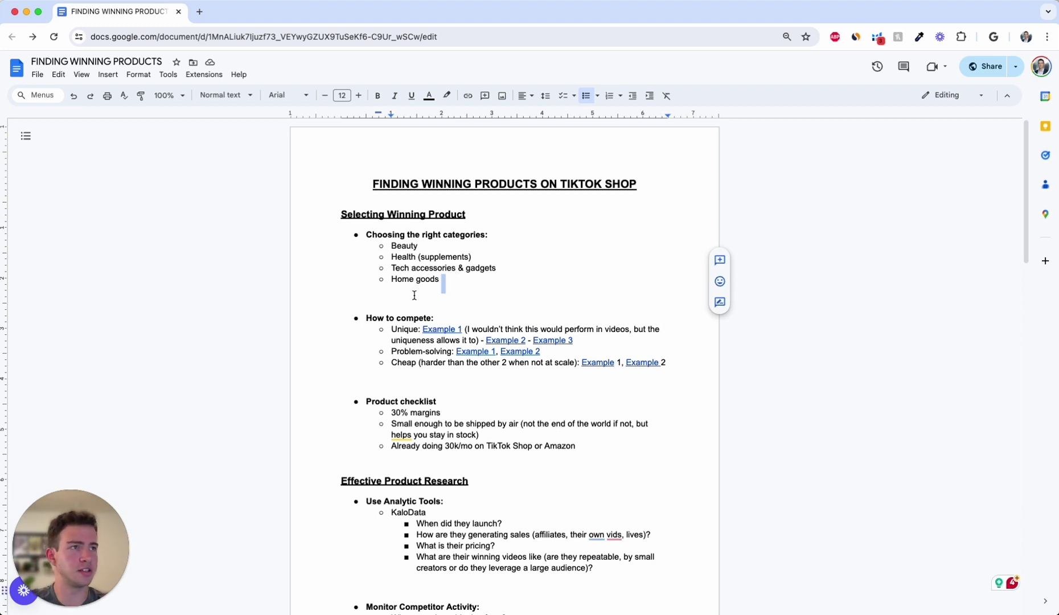
click(386, 300)
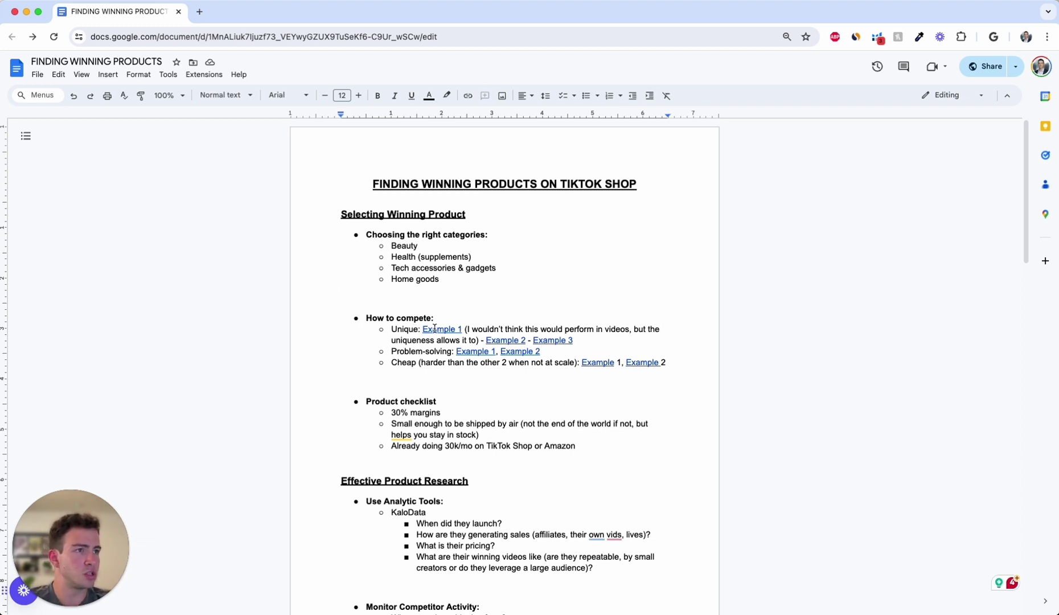
Step: Open Example 1 of the Unique bullet in Kalodata and set the product's date range to Last 30 Days
click(434, 329)
click(462, 345)
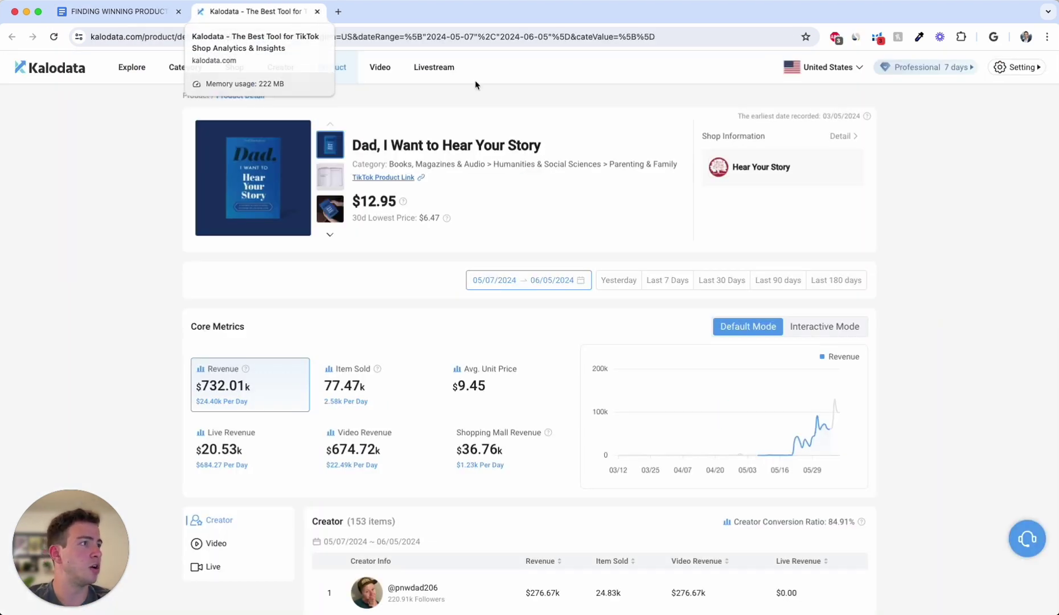
click(706, 280)
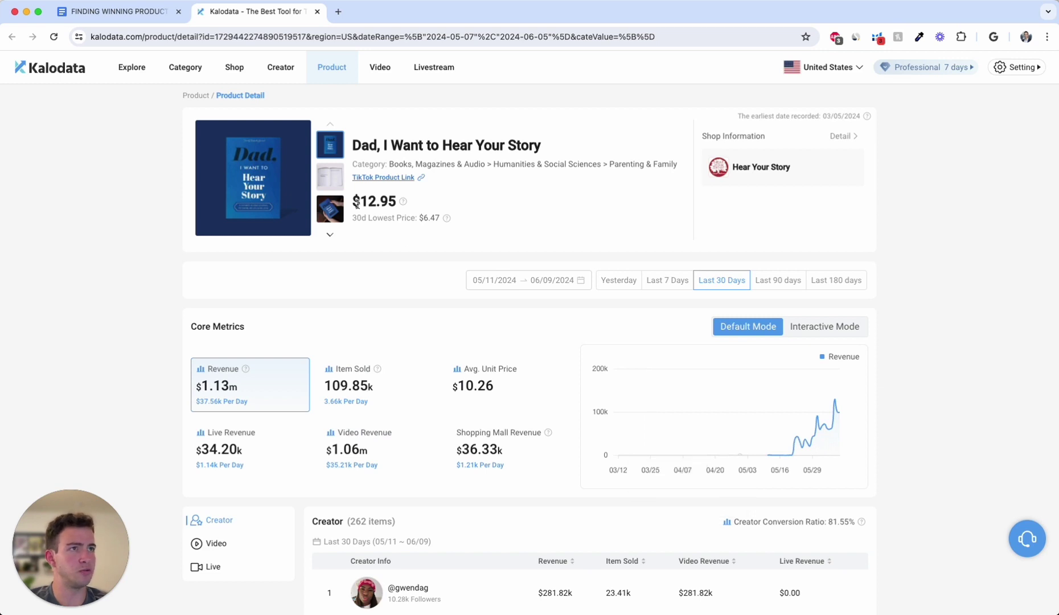
Step: Examine the book's title and its second product photo, enlarging the photo and closing it again
drag(352, 145, 545, 149)
click(337, 183)
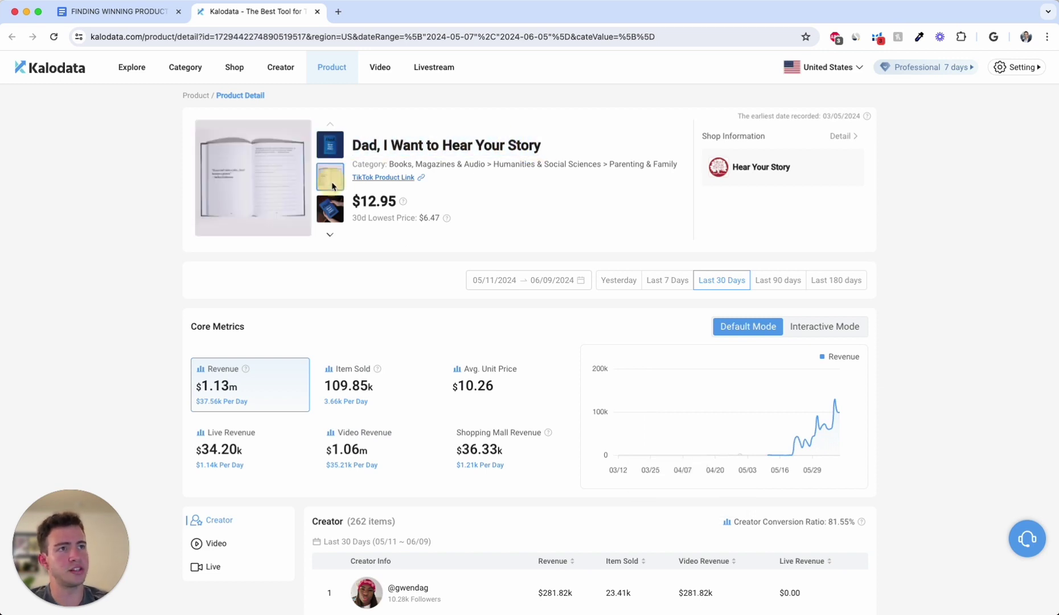
scroll(254, 181, up, 5)
click(237, 141)
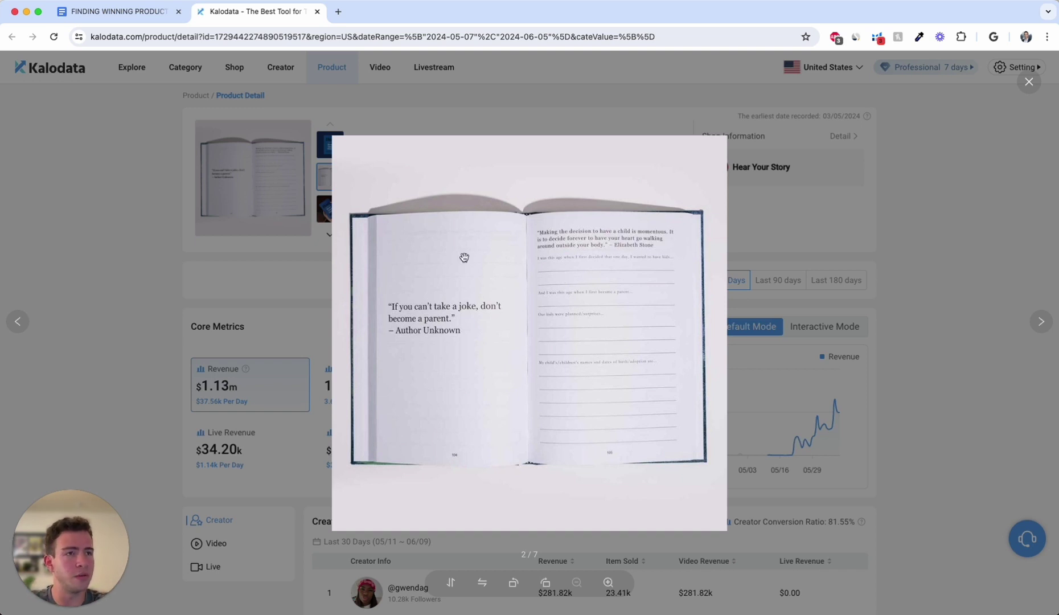
click(179, 266)
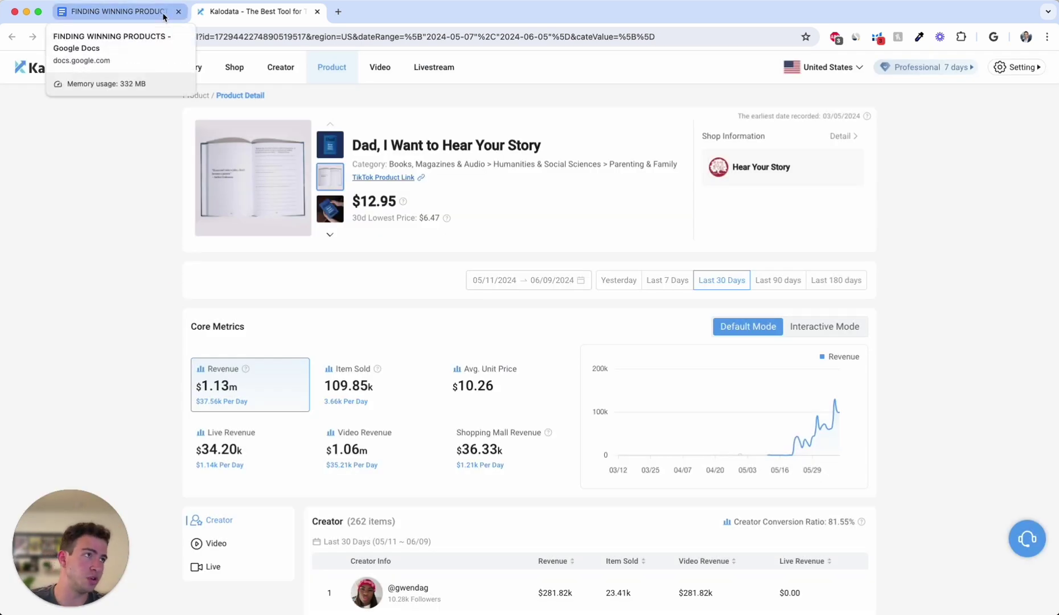
Step: Open Example 2 of the Unique bullet from the document and set its Kalodata date range to Last 30 Days
click(164, 17)
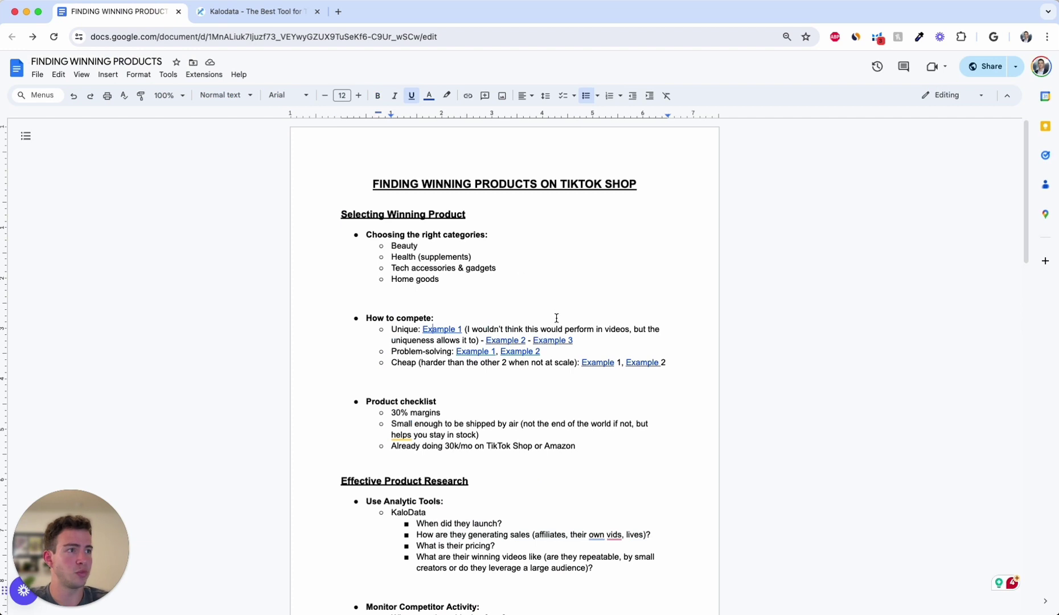
click(498, 342)
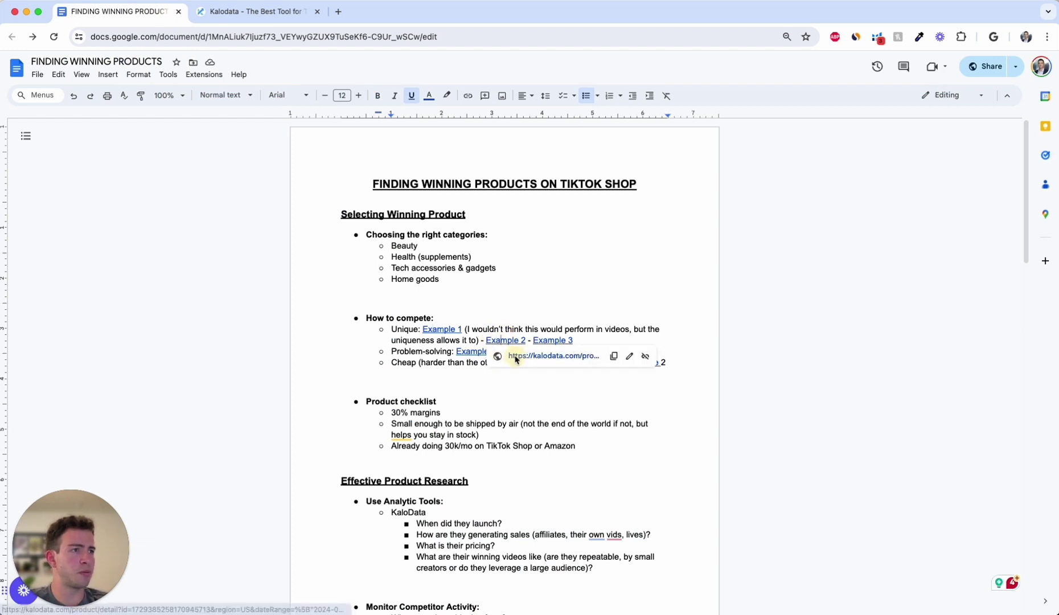
click(516, 356)
click(455, 12)
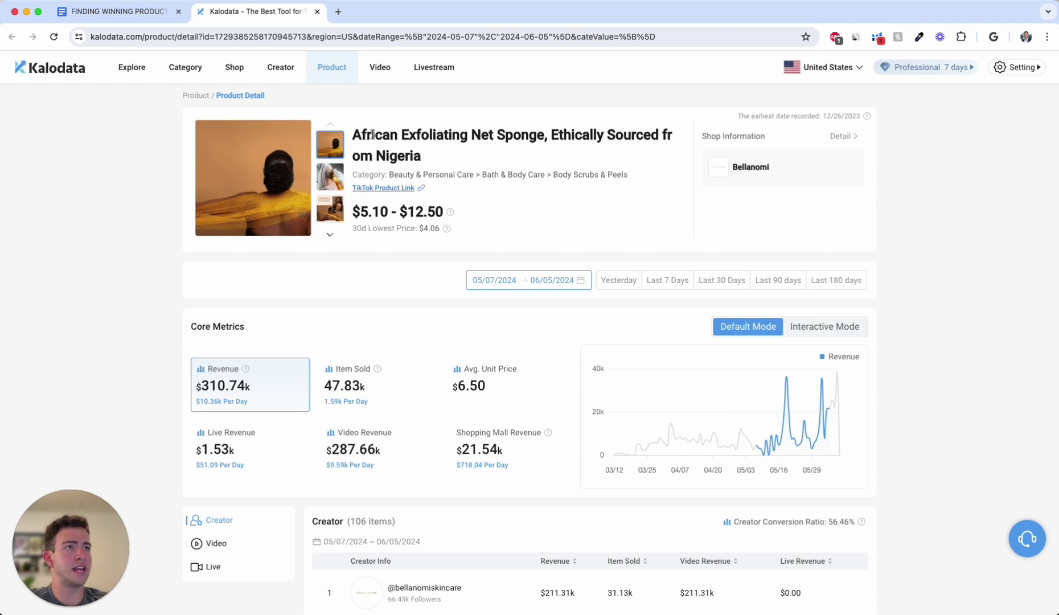
click(723, 281)
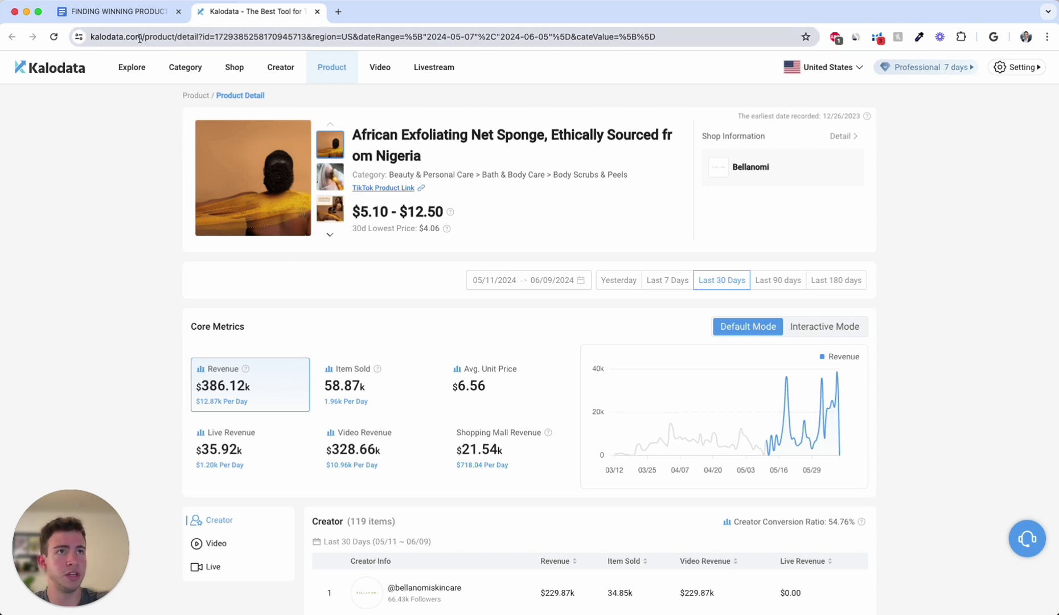
Step: Return to the document and open Example 3 of the Unique bullet in Kalodata
click(139, 11)
click(555, 344)
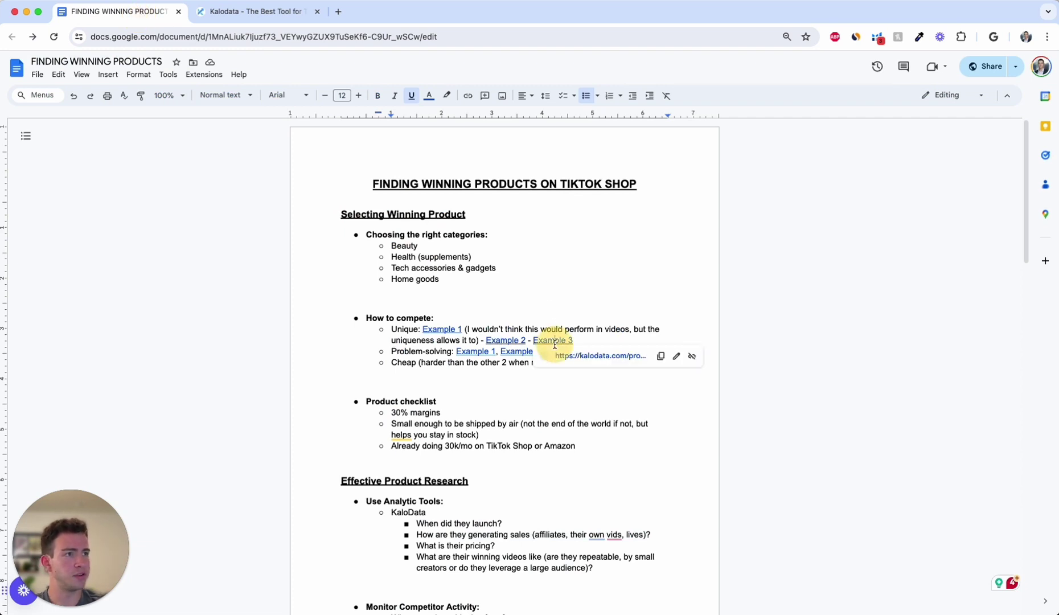
click(567, 355)
click(455, 12)
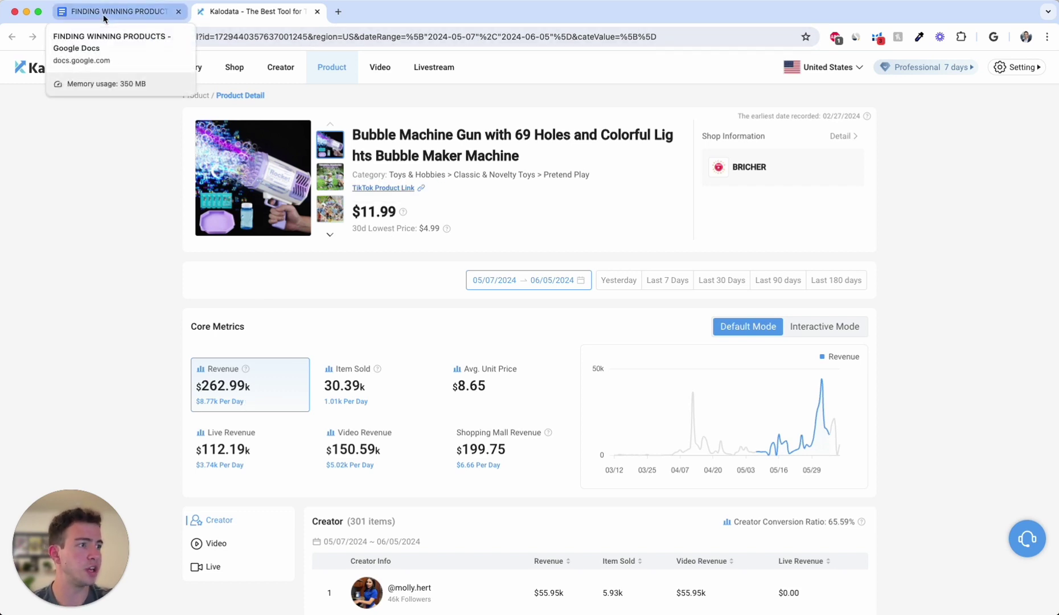
mouse_move(672, 424)
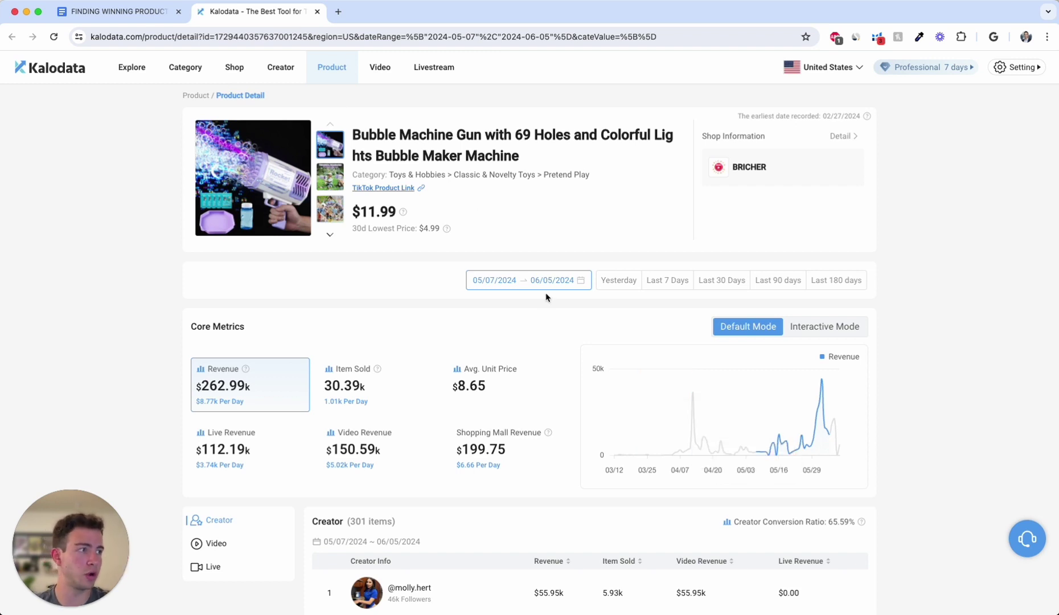
Step: Open Example 1 of the Problem-solving bullet from the document and set its date range to Last 30 Days
click(146, 14)
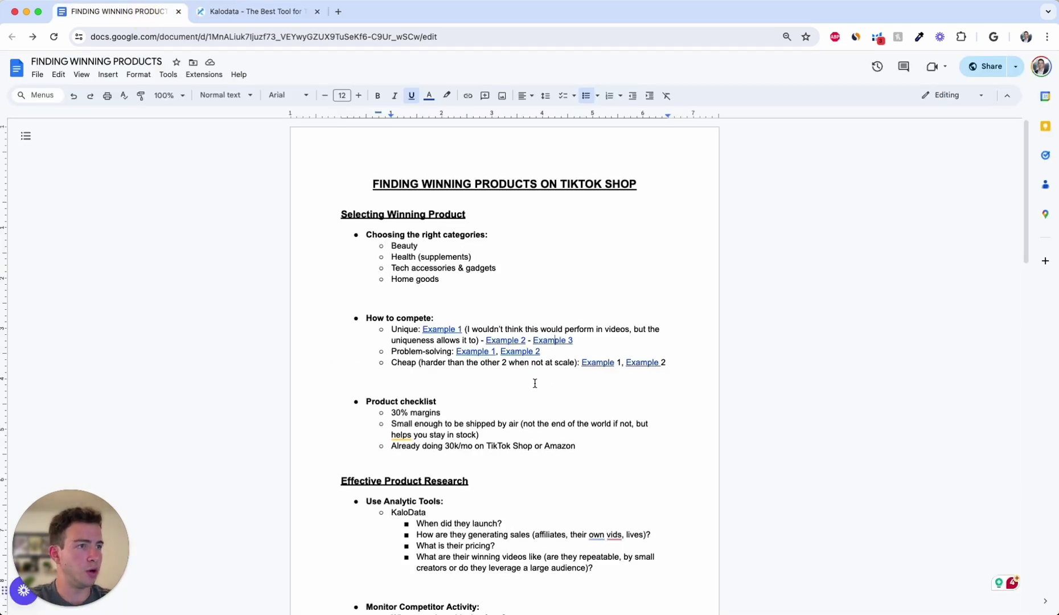
click(464, 352)
click(489, 369)
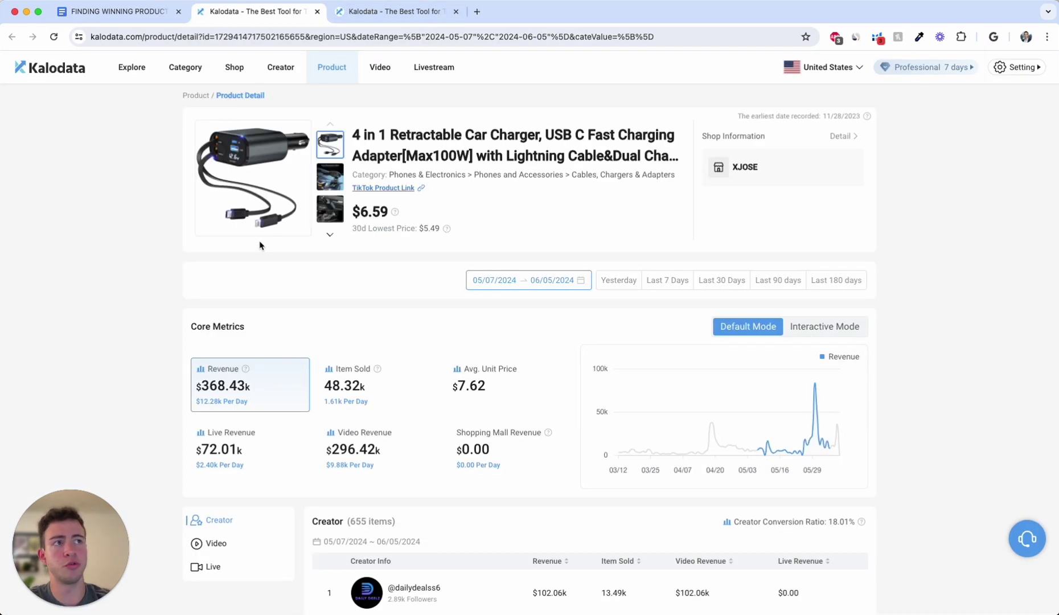
click(716, 290)
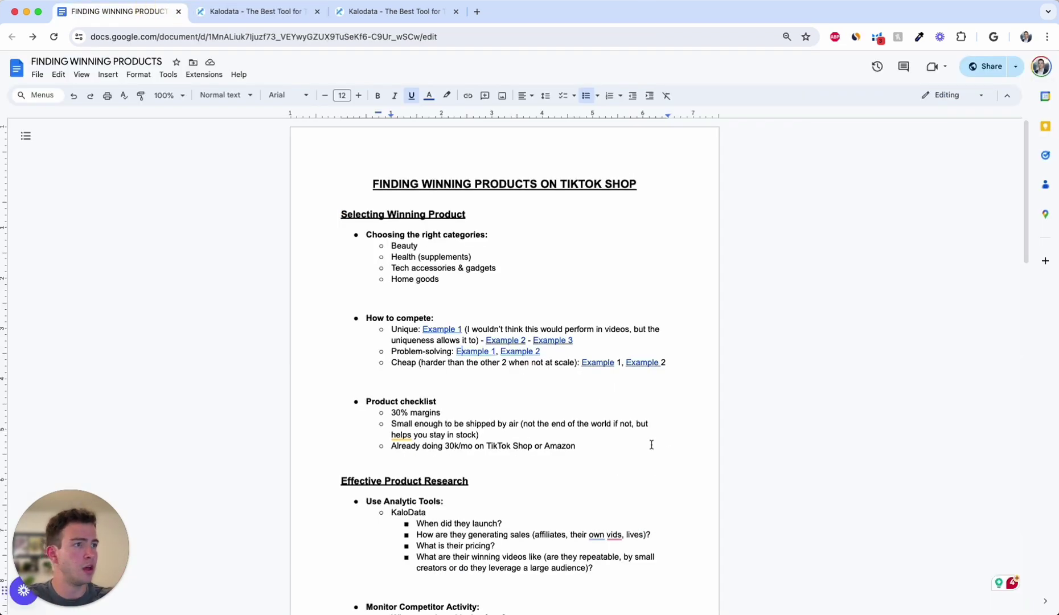
Step: Open Example 2 of the Problem-solving bullet in Kalodata and view its creator list
click(523, 351)
click(546, 369)
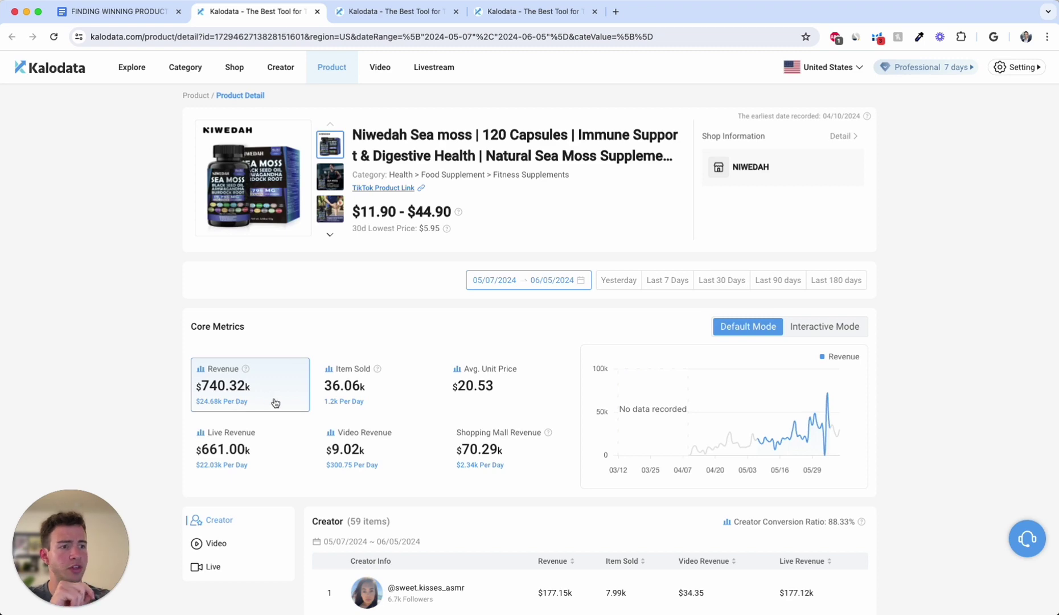
scroll(275, 402, down, 3)
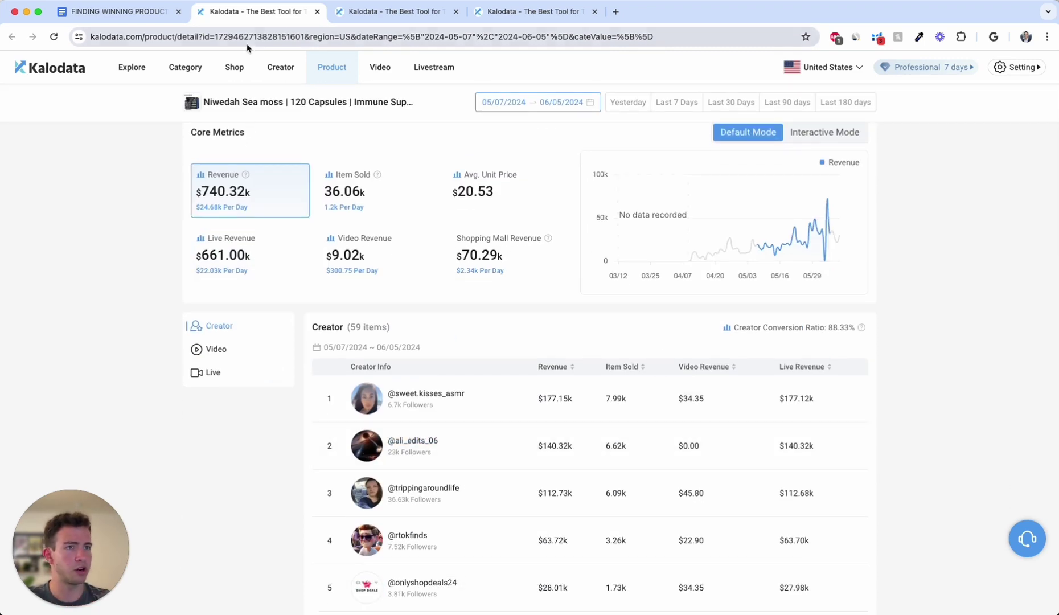
Step: Close all three open Kalodata product pages, leaving only the document open
click(317, 12)
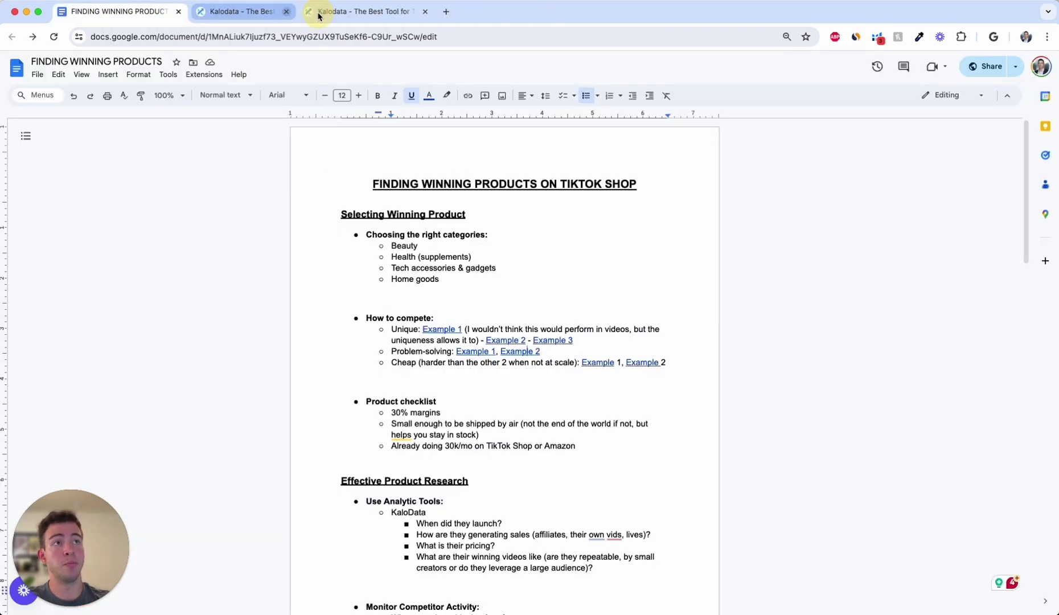
click(317, 11)
click(317, 11)
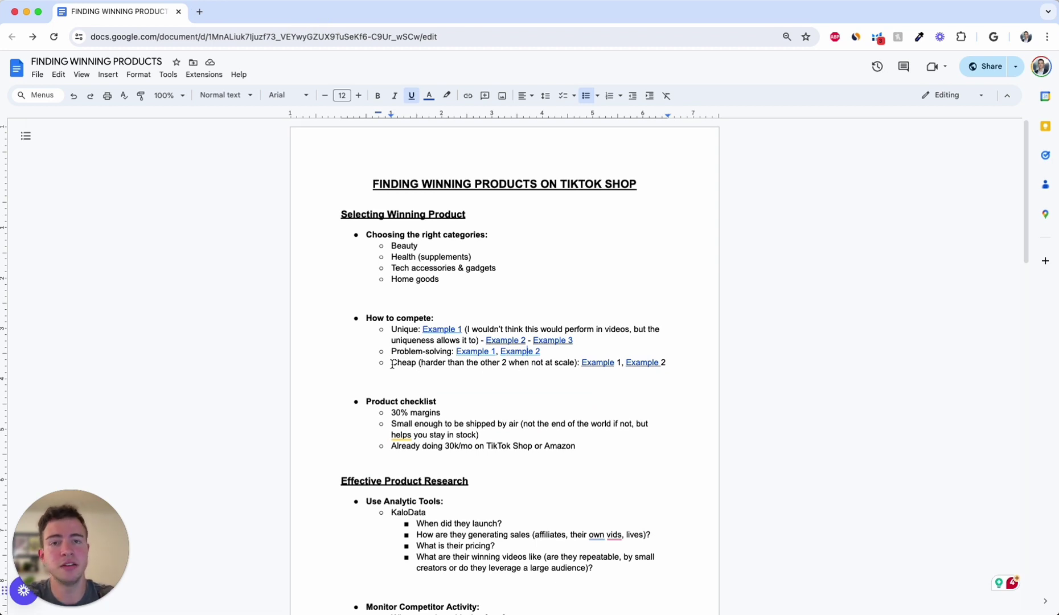
Step: Open Example 1 of the Cheap bullet in Kalodata and highlight the product's 30d Lowest Price line
click(598, 363)
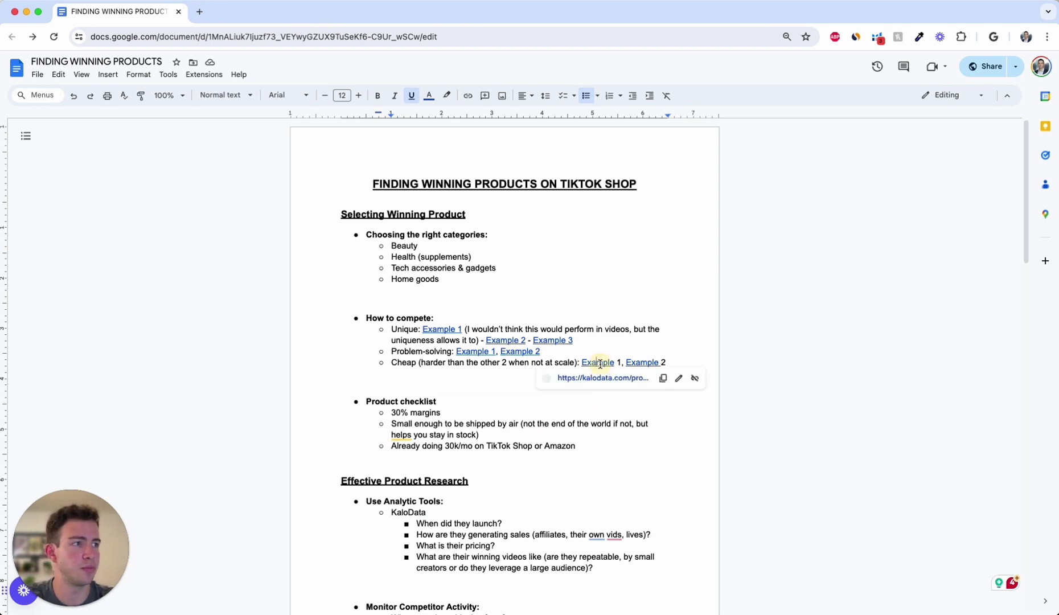
click(602, 378)
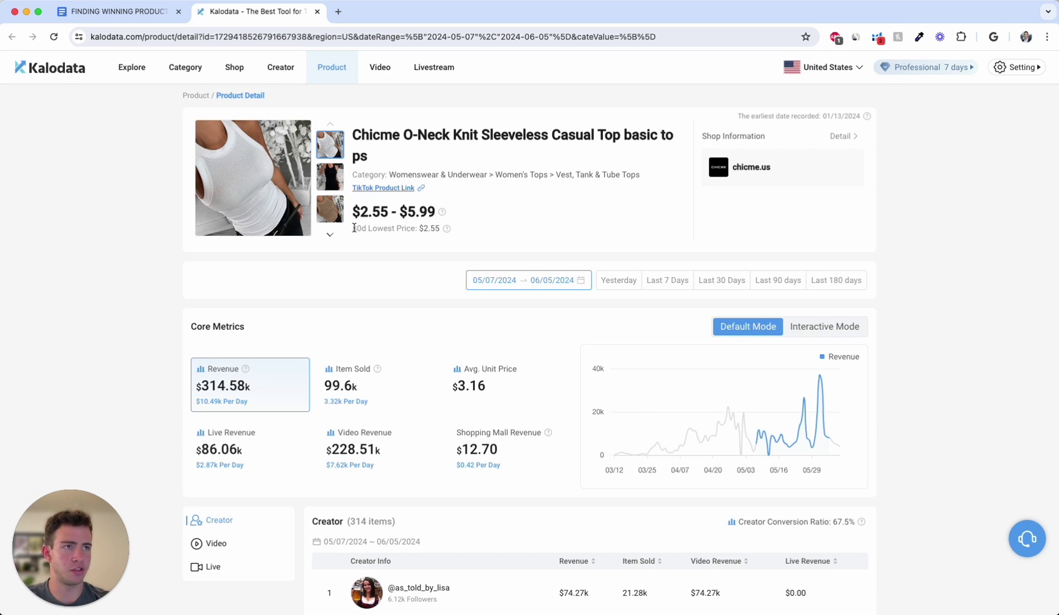
drag(352, 228, 440, 228)
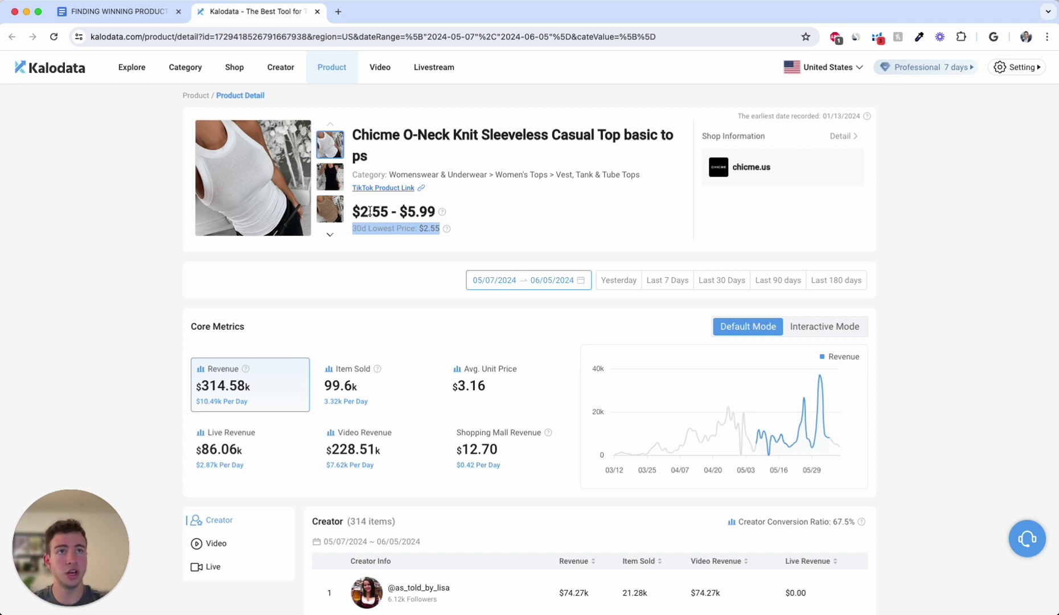
Step: Open Example 2 of the Cheap bullet from the document and highlight the sneakers' 30-day lowest price value
click(114, 17)
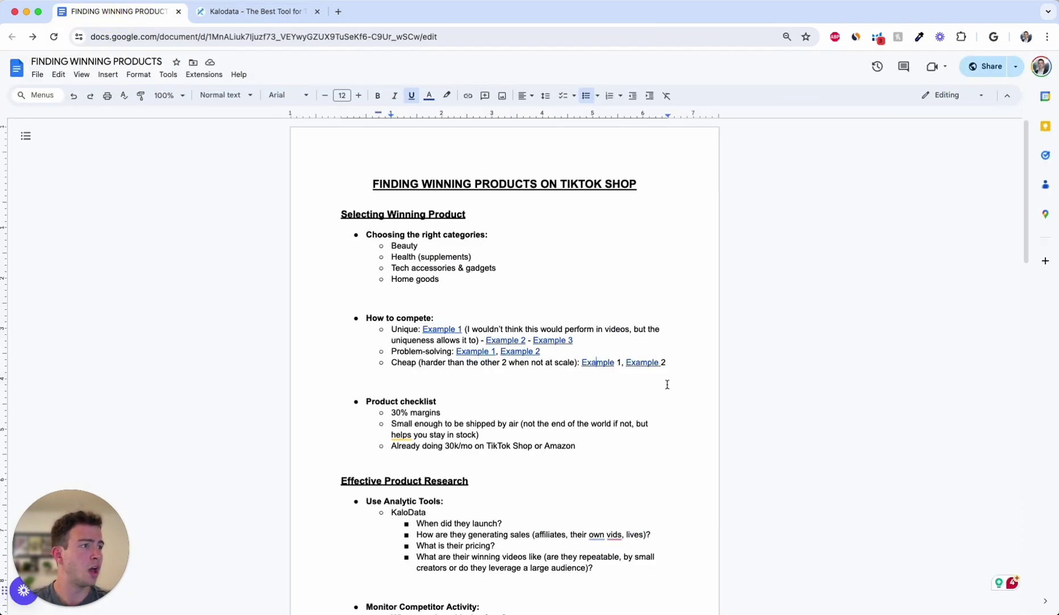
click(642, 363)
click(586, 377)
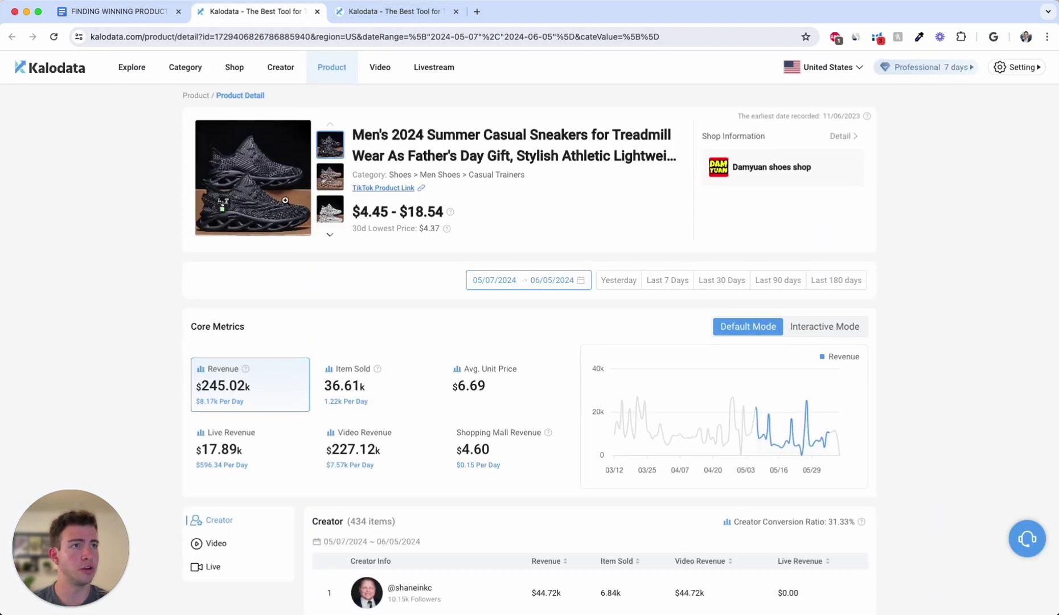
drag(419, 228, 439, 228)
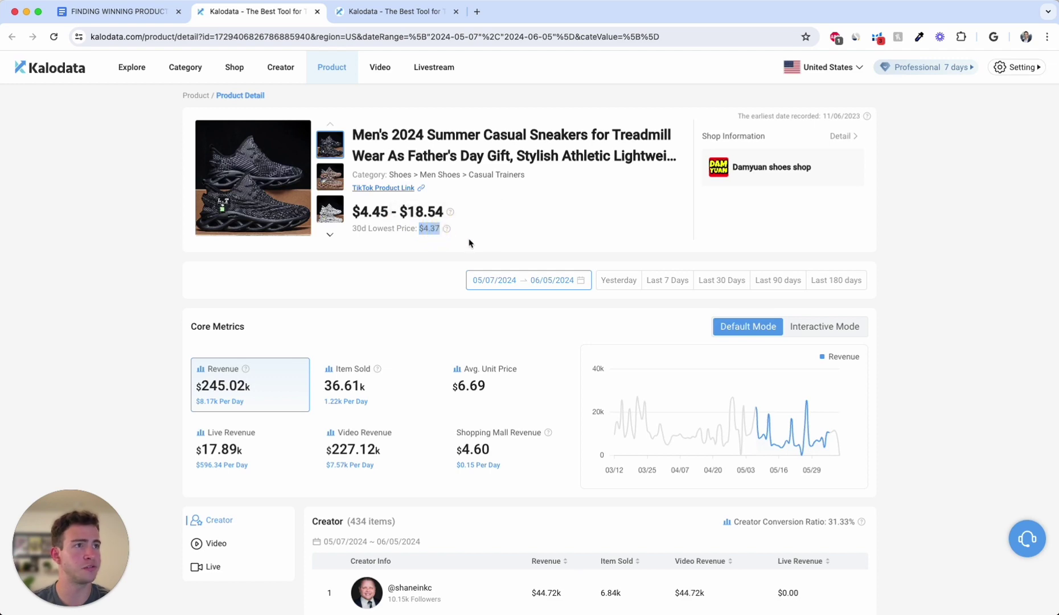
Step: View the sneakers' main photo enlarged, and close both Kalodata product pages to return to the document
click(225, 182)
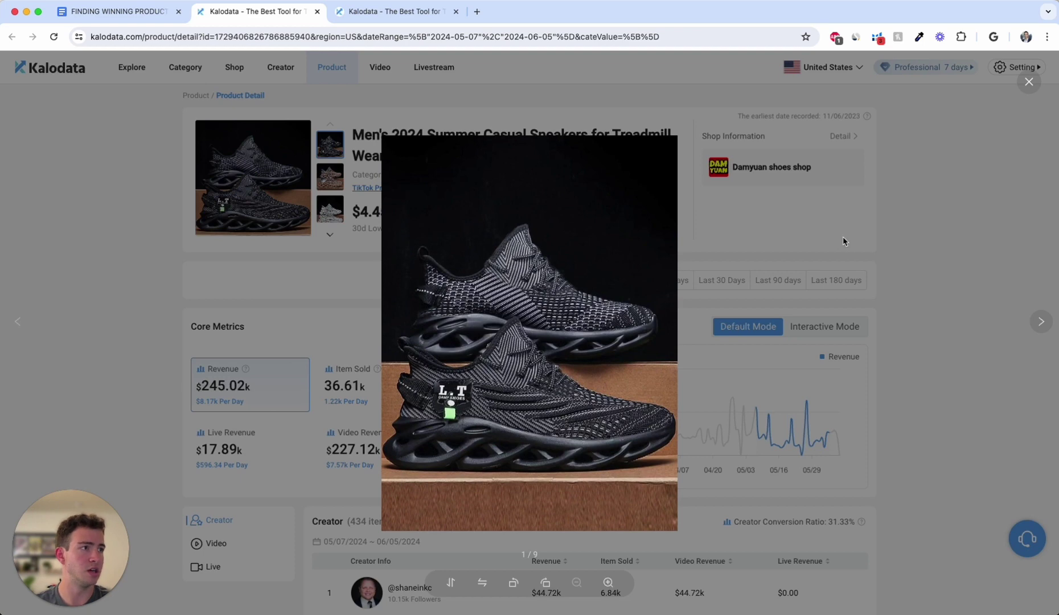
click(842, 238)
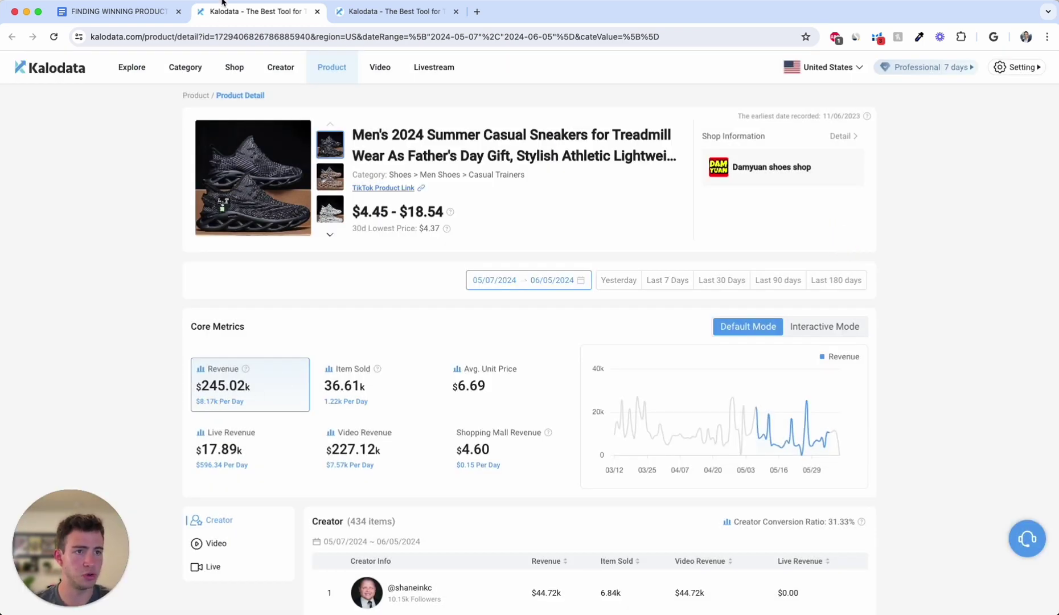
click(316, 12)
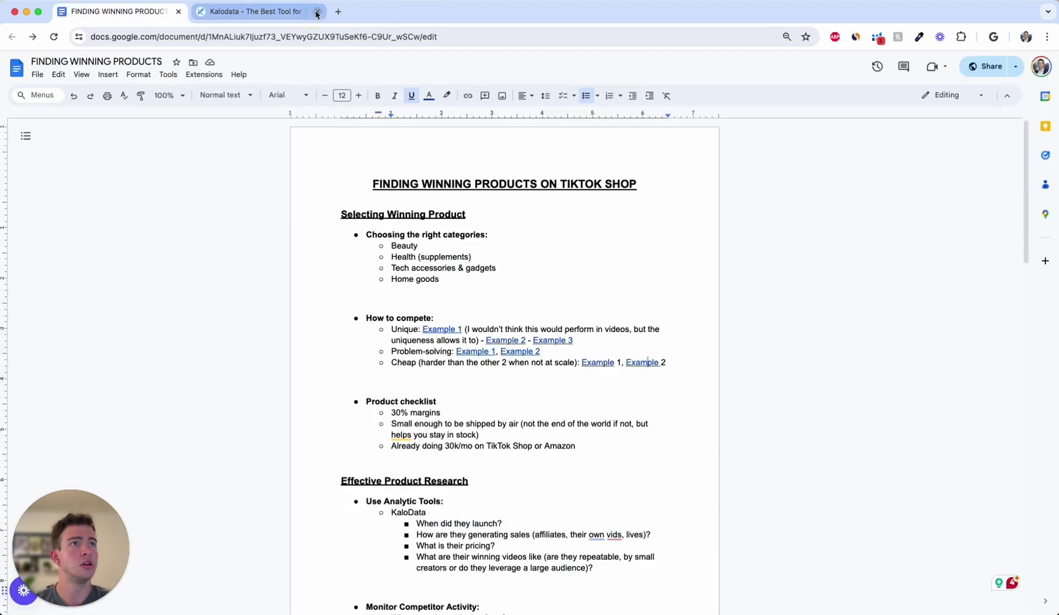
click(316, 12)
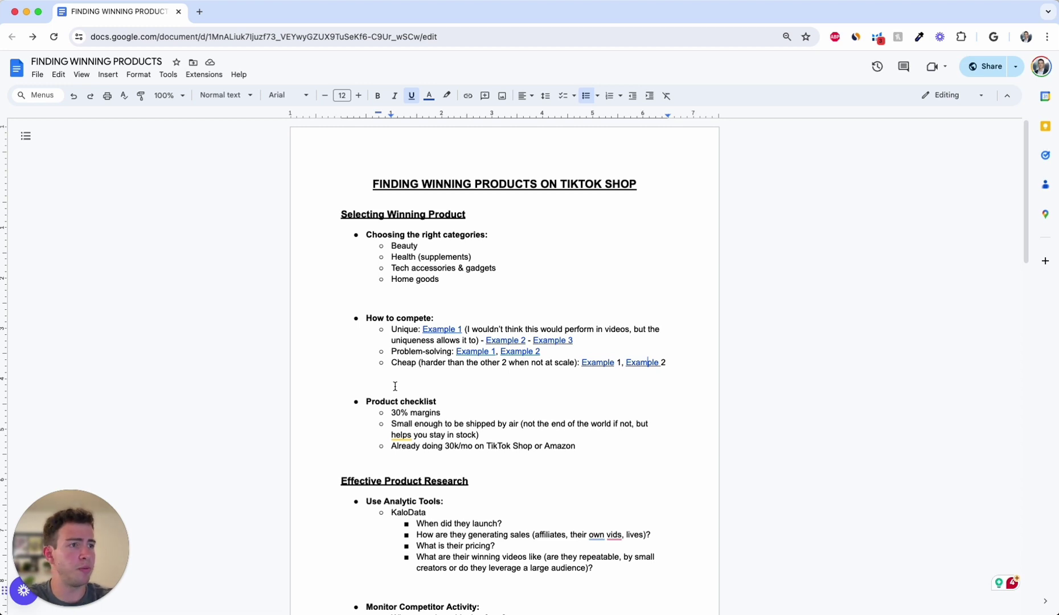
Step: Highlight the Product checklist heading and its air-shipping bullet, and place the cursor in the 30k/mo bullet
drag(364, 400, 456, 406)
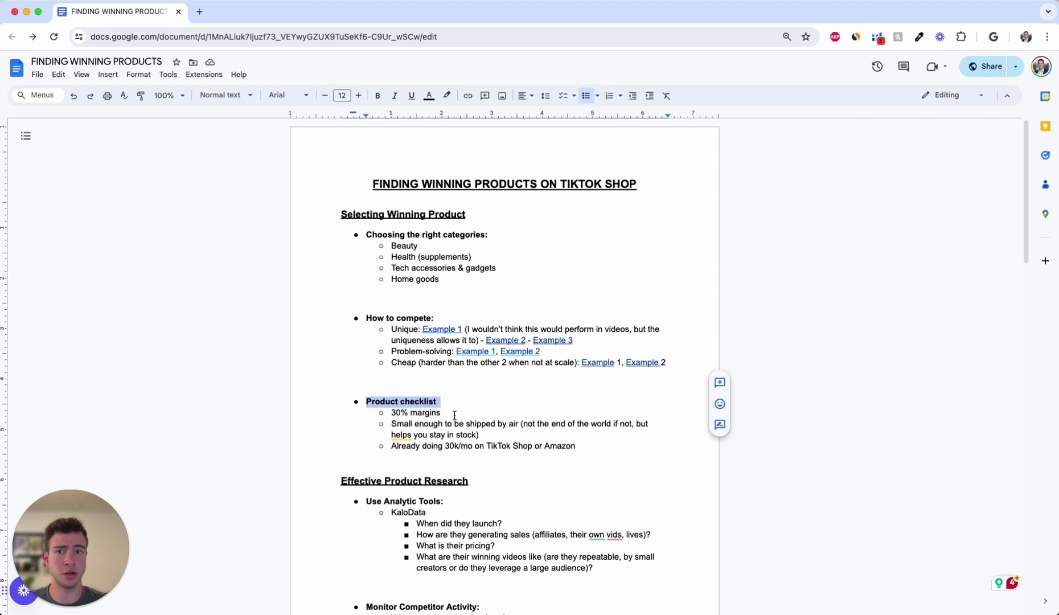
triple_click(455, 424)
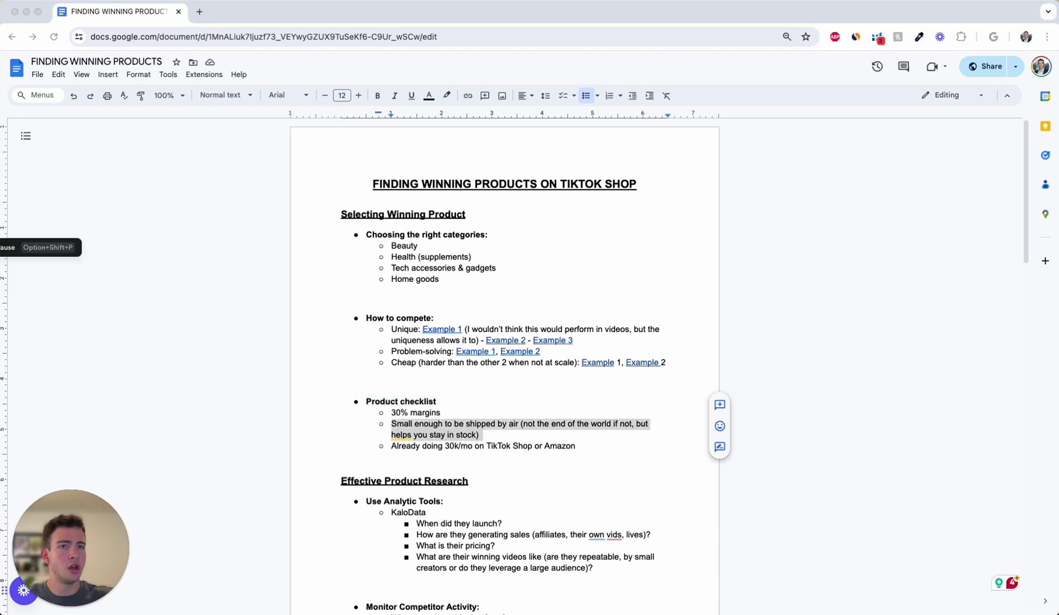
click(421, 453)
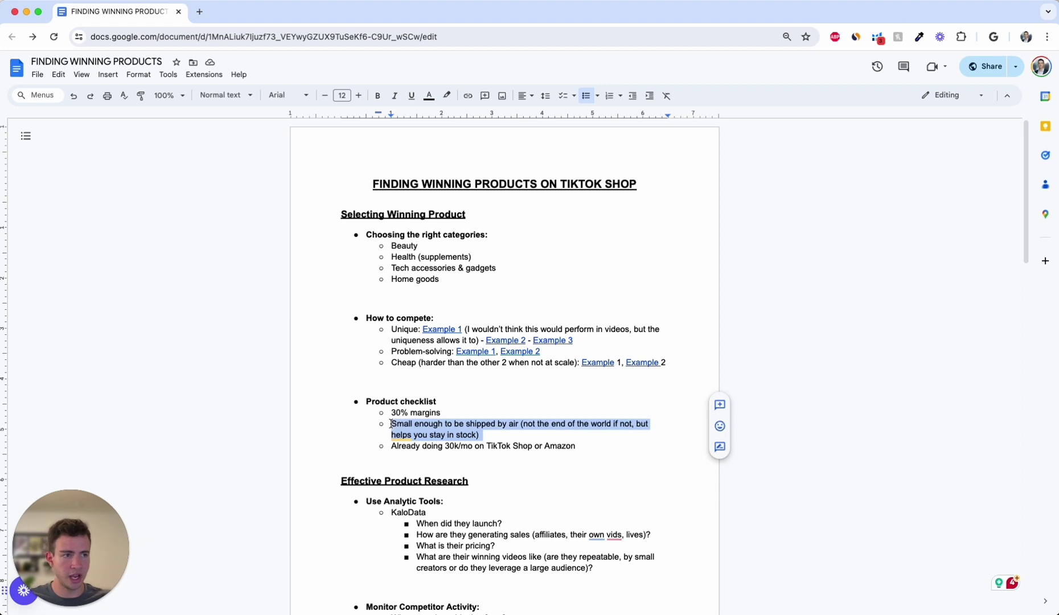
click(432, 446)
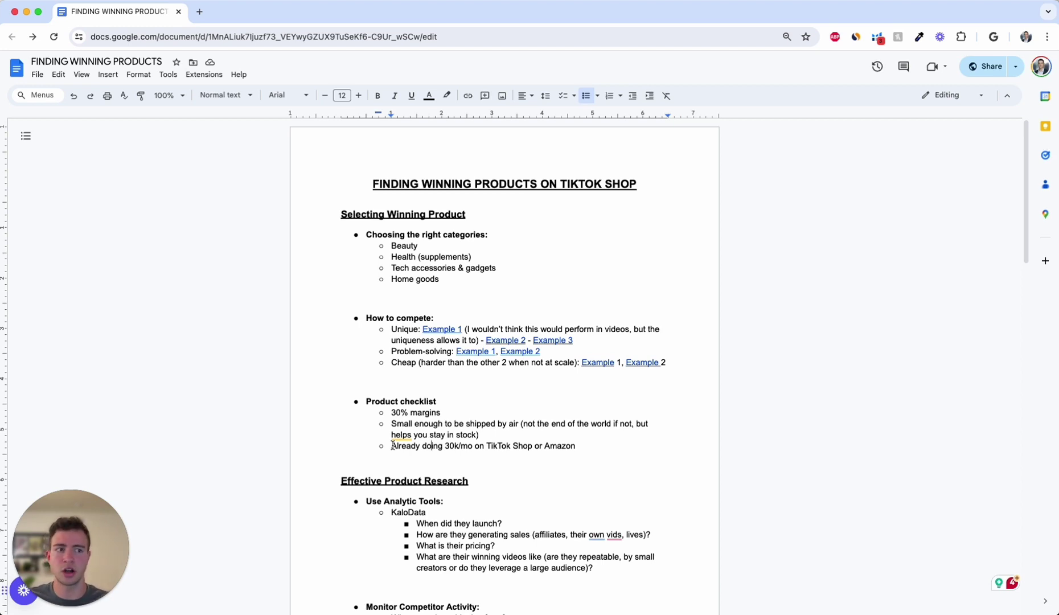
Step: Open Kalodata through the Problem-solving Example 1 link in the document and browse its full product list
scroll(392, 446, down, 5)
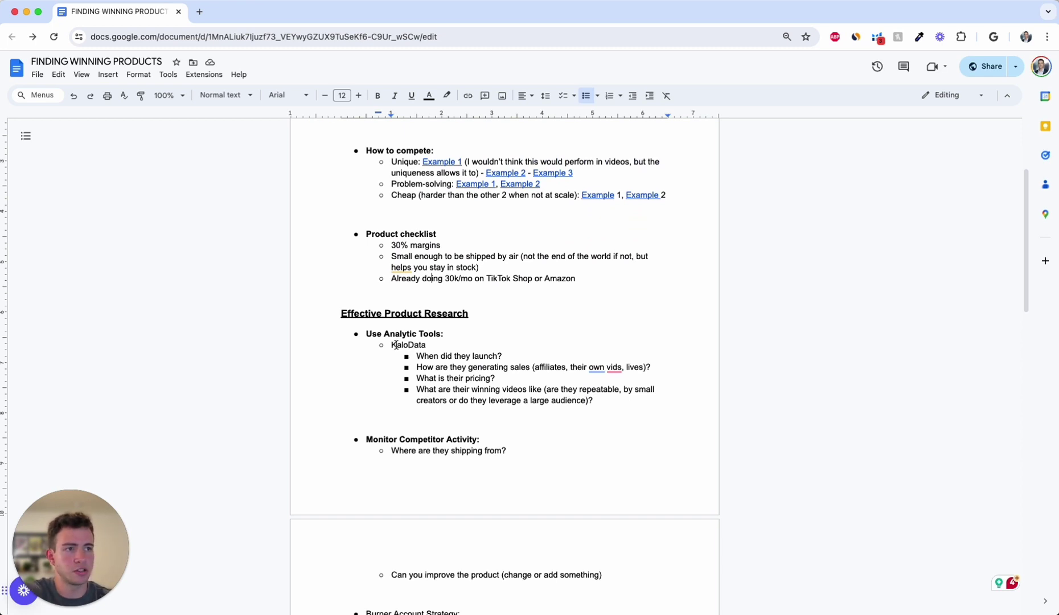
double_click(395, 345)
click(483, 186)
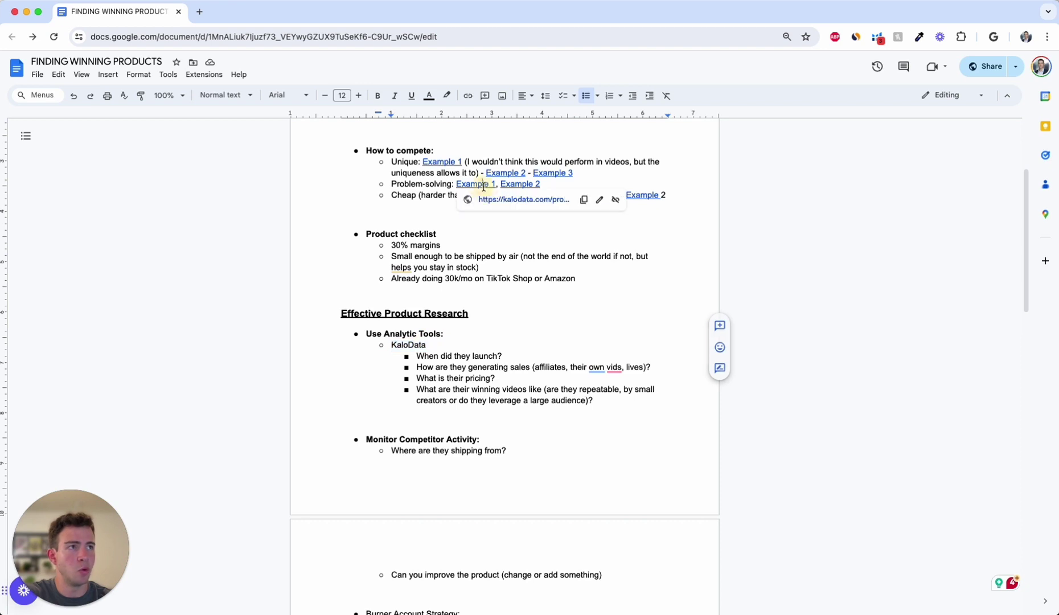
click(501, 199)
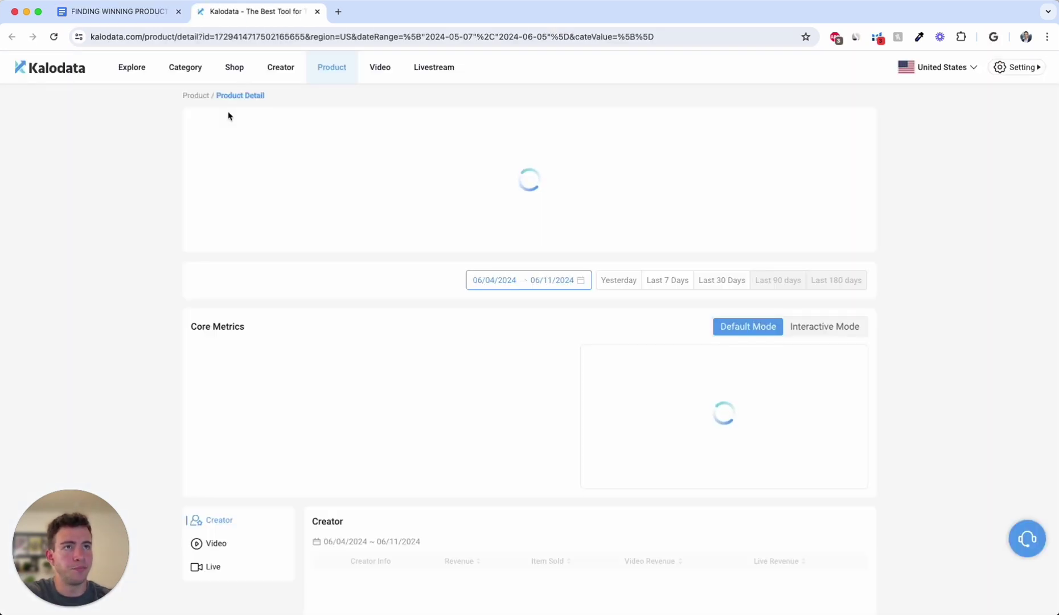
click(54, 68)
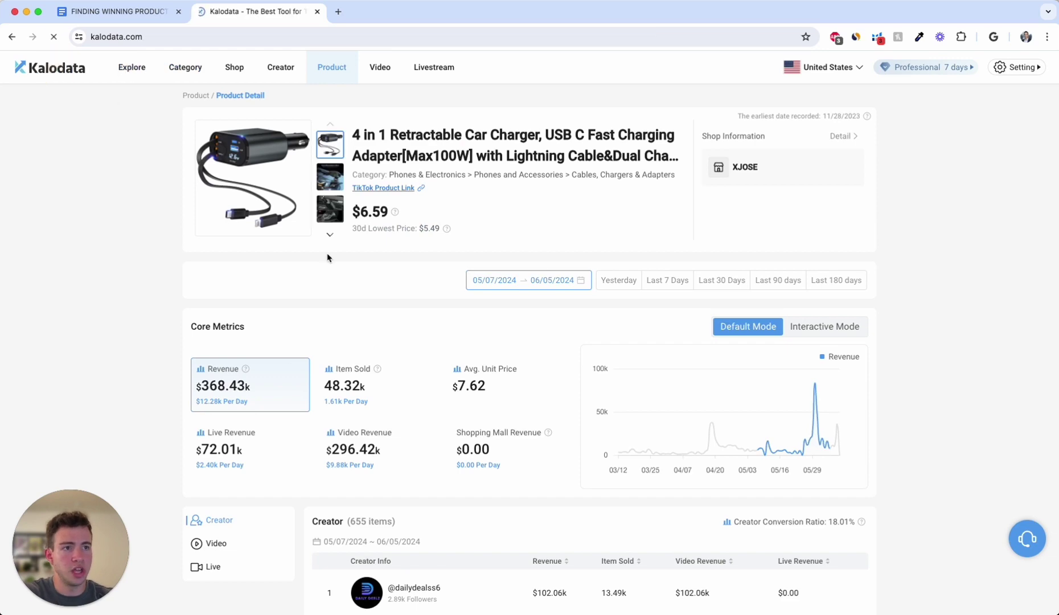
click(324, 67)
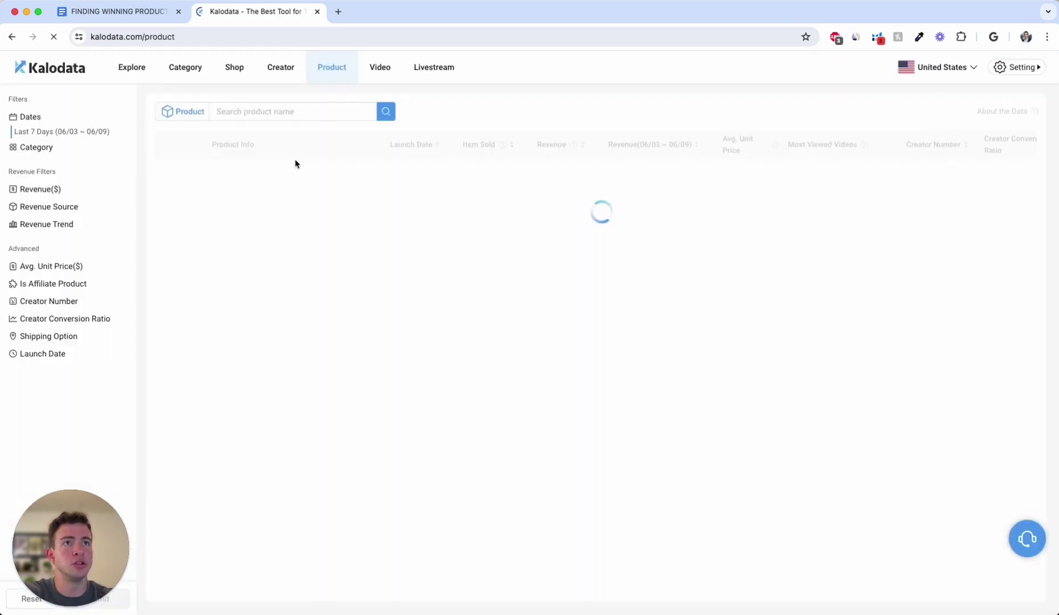
scroll(296, 257, down, 3)
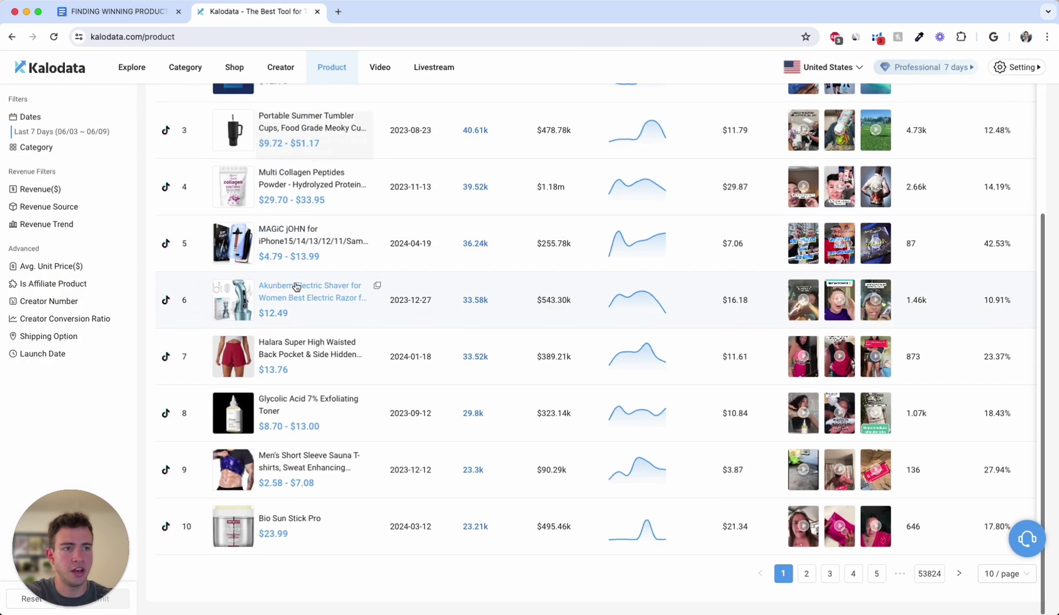
scroll(296, 286, up, 2)
scroll(296, 256, down, 2)
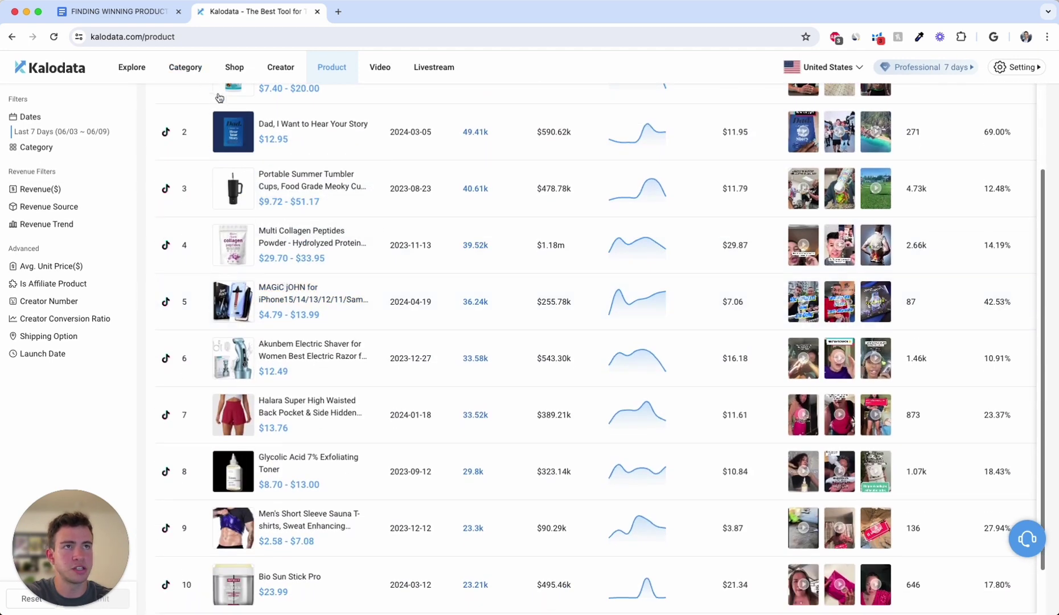
Step: Filter the product list to products with a launch date within 3 days and apply the filter
click(63, 353)
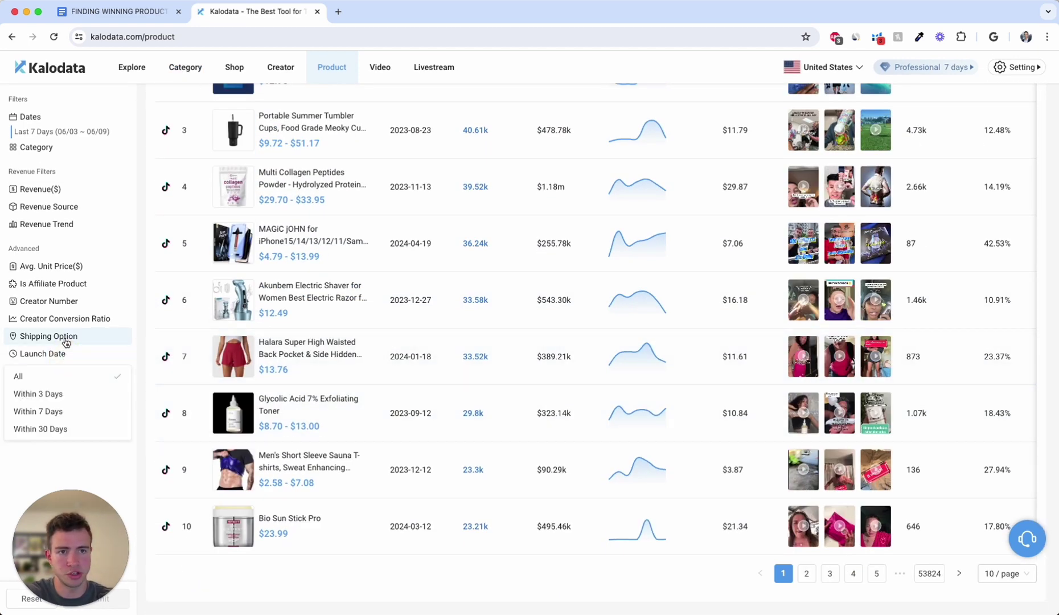
click(65, 338)
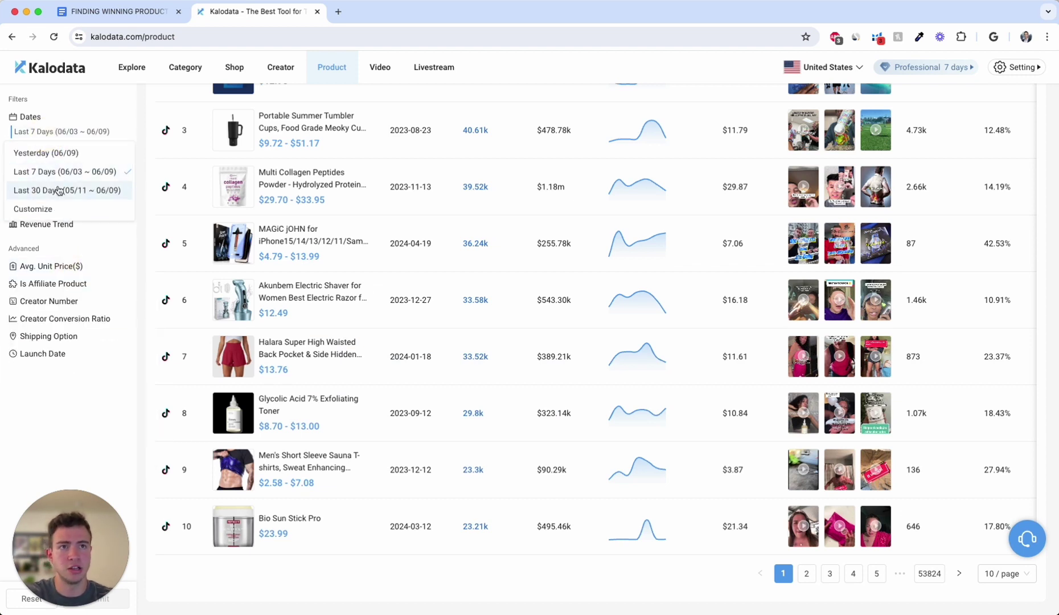
click(55, 180)
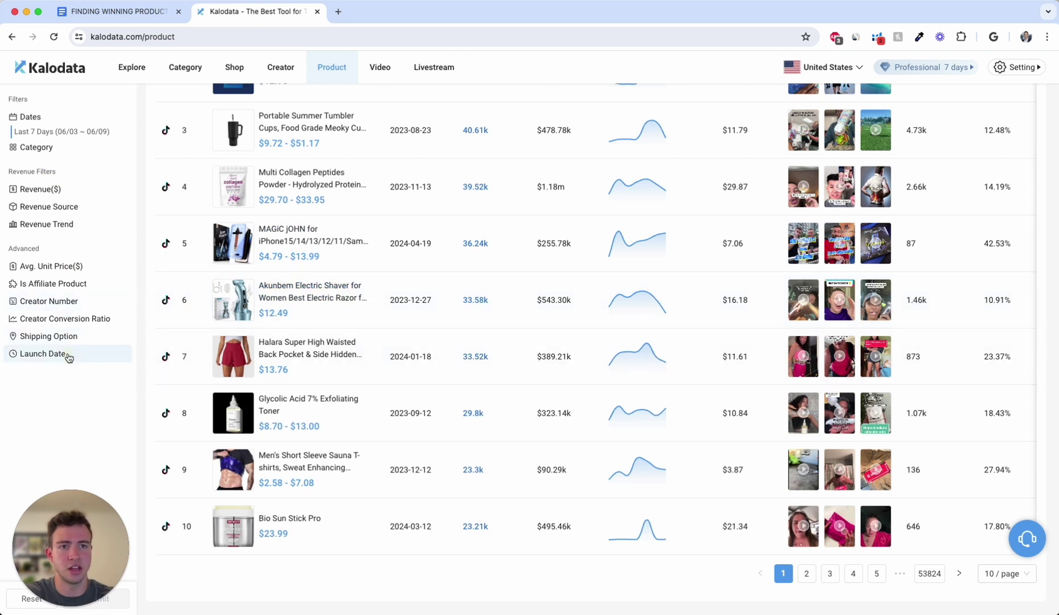
mouse_move(63, 354)
click(64, 392)
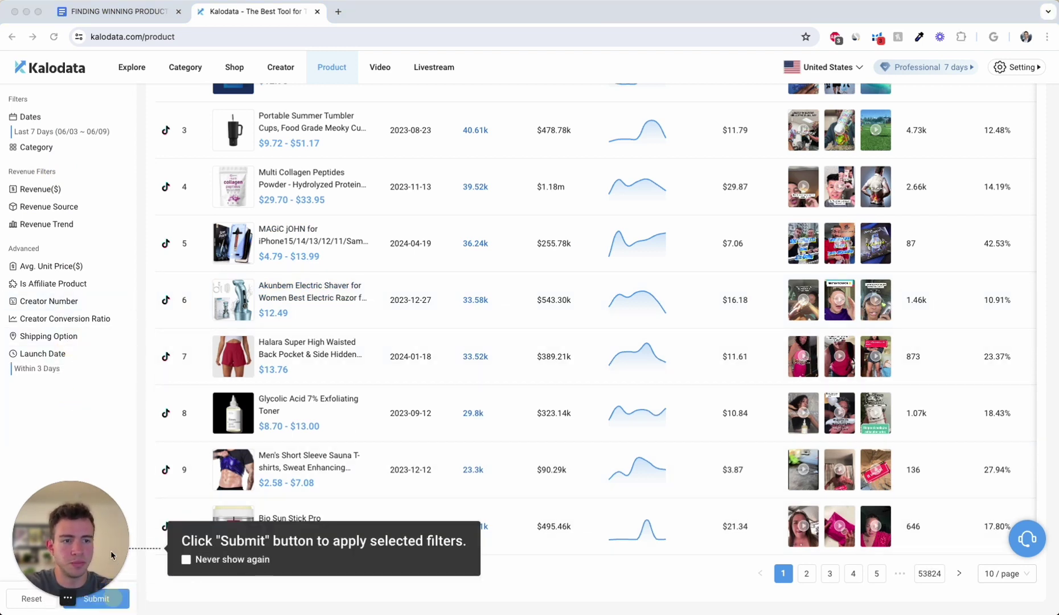
drag(111, 554, 99, 525)
click(103, 598)
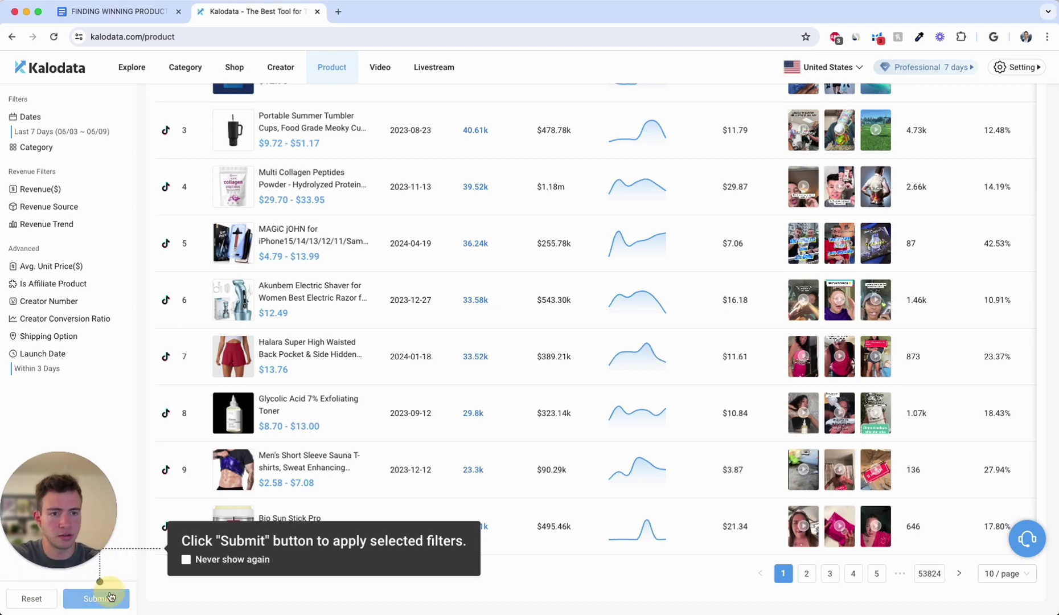
Step: Look through the filtered products and go to page 2 of the list
scroll(387, 398, up, 5)
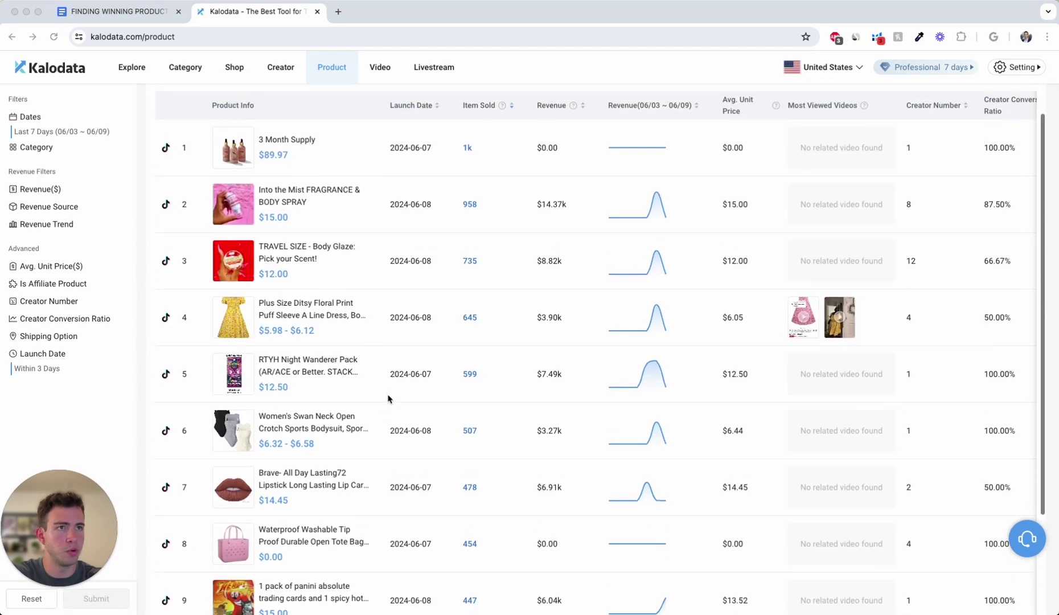
scroll(388, 399, down, 3)
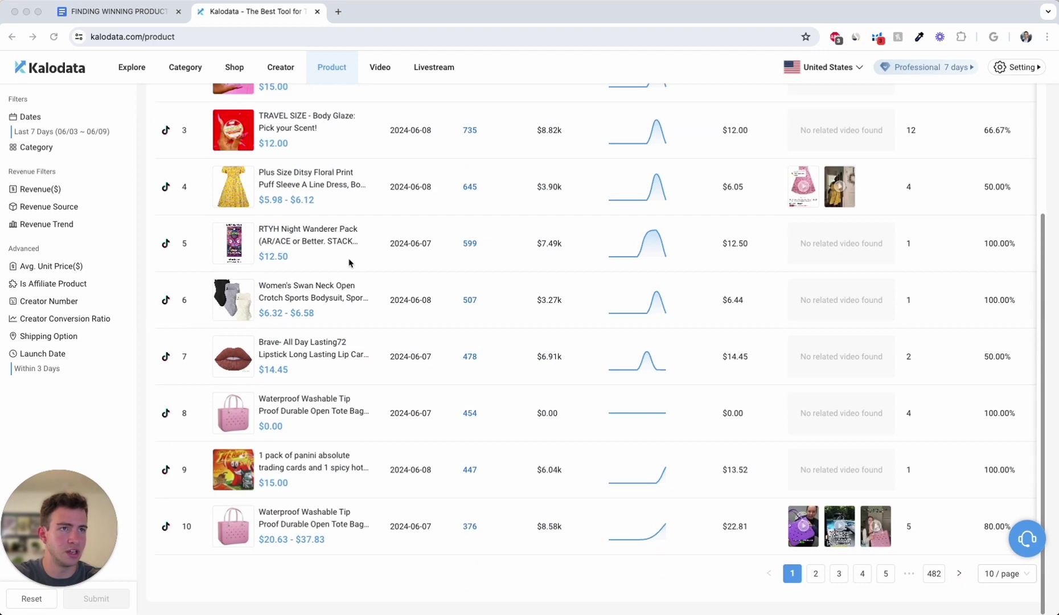
scroll(660, 468, up, 1)
scroll(721, 479, down, 2)
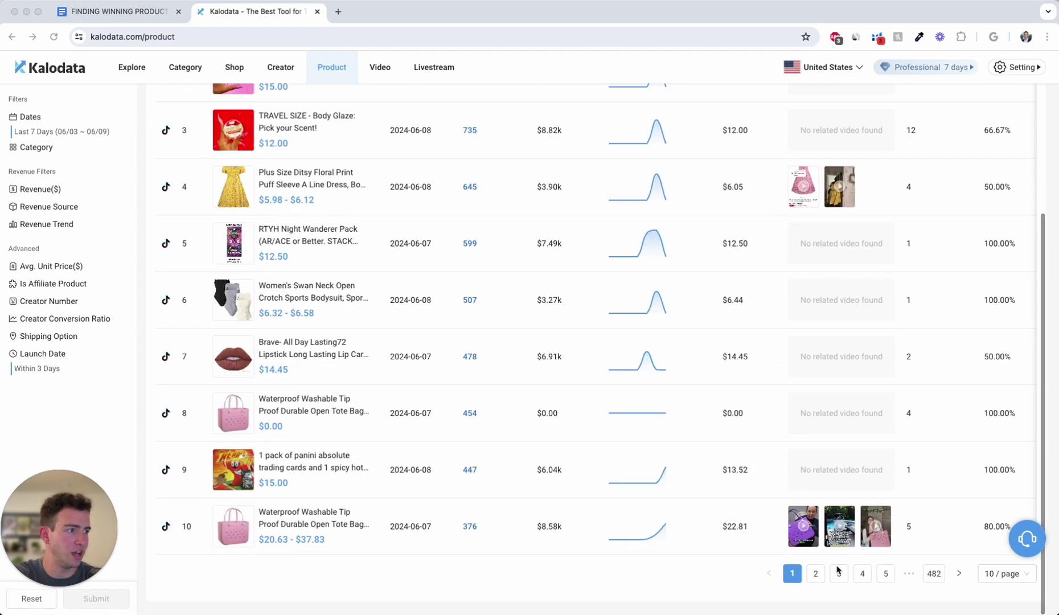
click(816, 574)
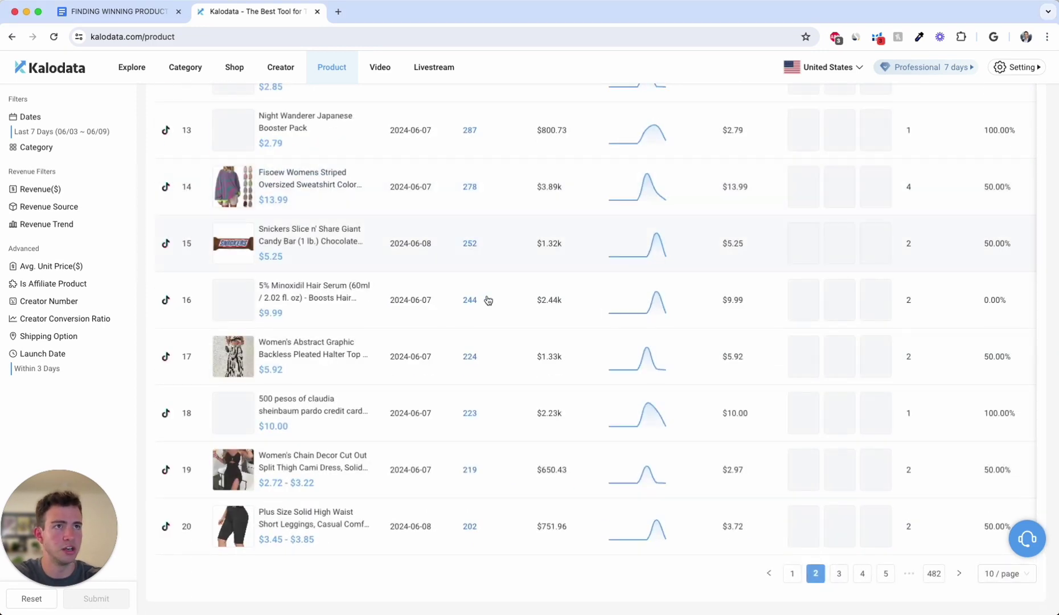
Step: Return to the document and highlight the KaloData questions about launch timing and how sales are generated
click(131, 13)
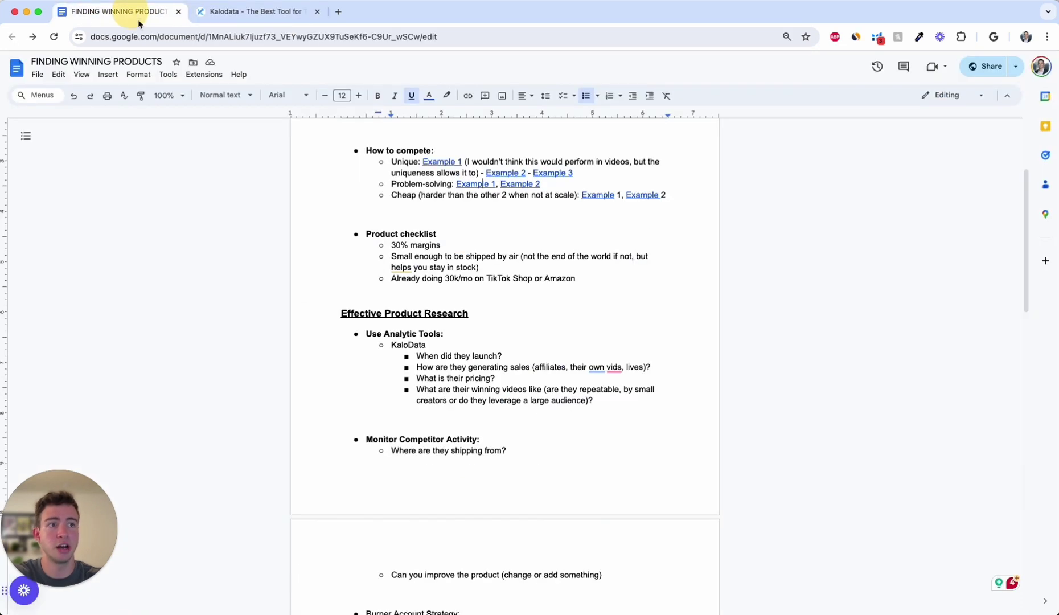
drag(416, 356, 494, 356)
drag(416, 367, 648, 370)
Step: Open the Black Wolf Salicylic Acid Acne Treatment in Kalodata, and chart and highlight its Live Revenue
click(256, 12)
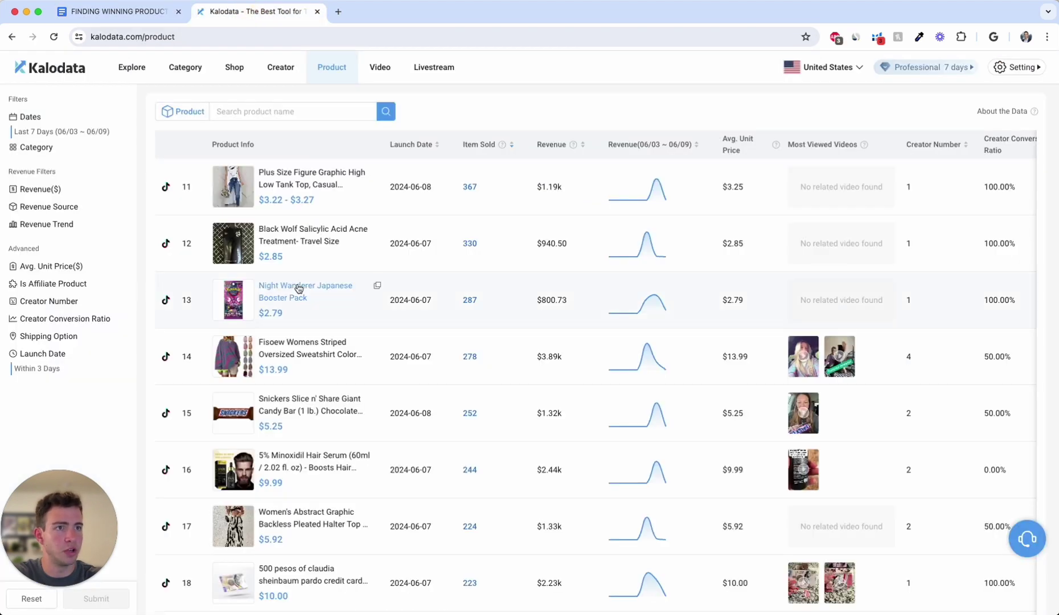
click(279, 233)
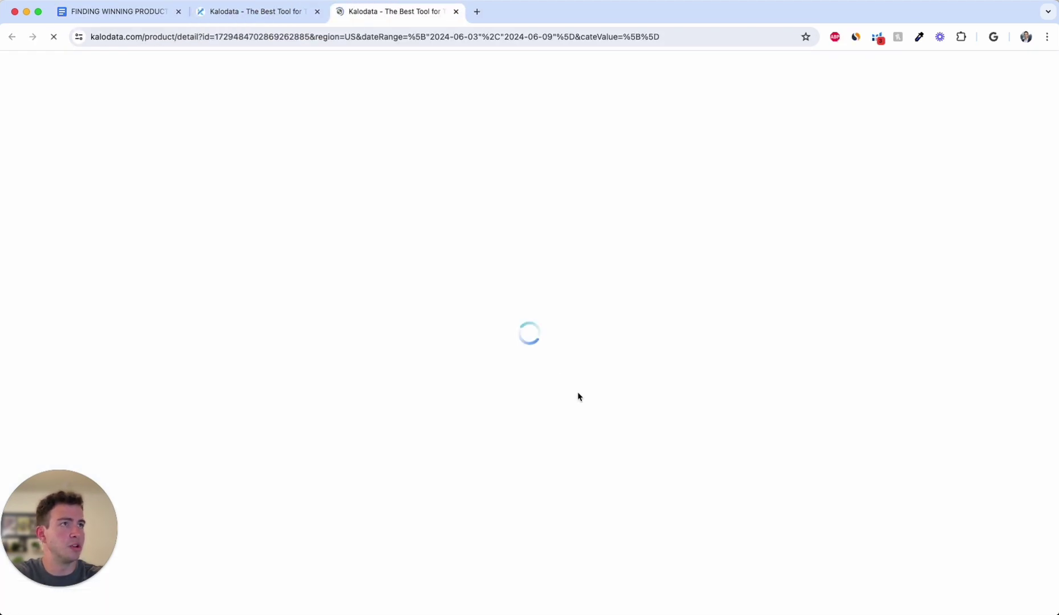
scroll(534, 286, down, 5)
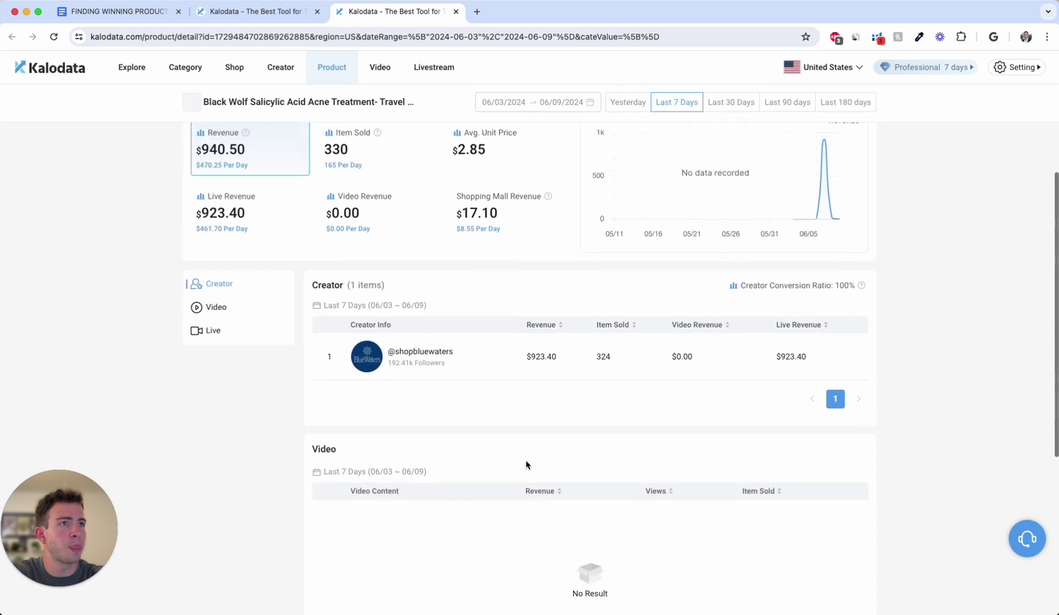
scroll(333, 205, up, 1)
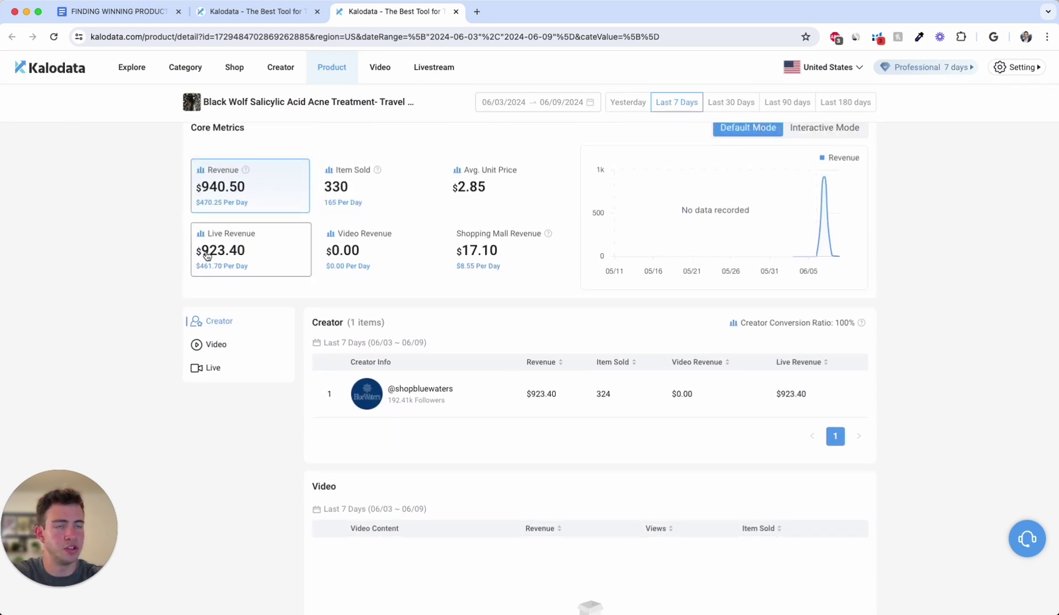
drag(200, 253, 267, 251)
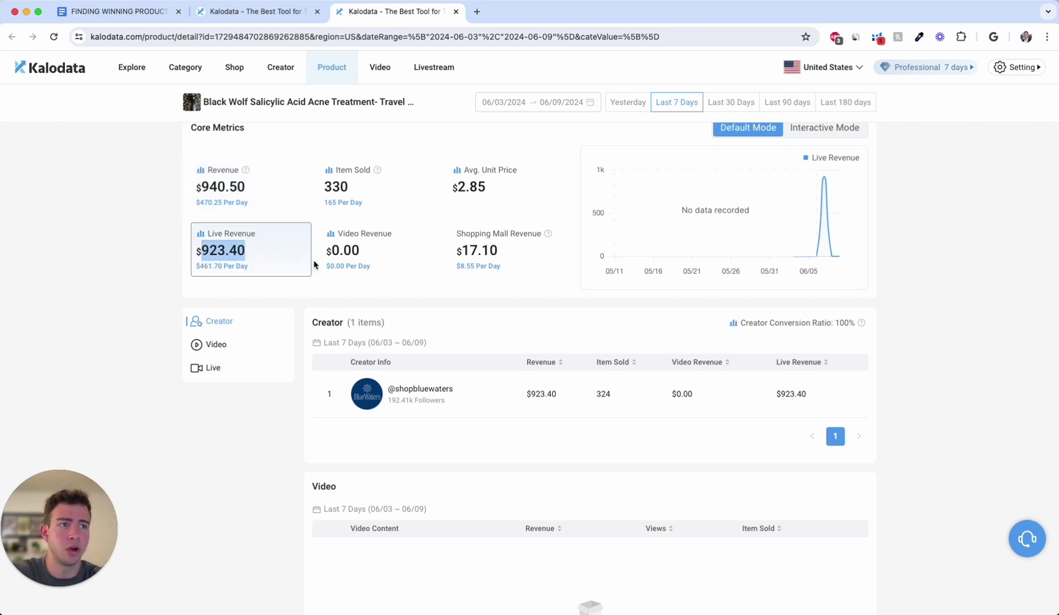
Step: Review the acne treatment's shop and creator information, and chart its Video Revenue
scroll(338, 293, up, 5)
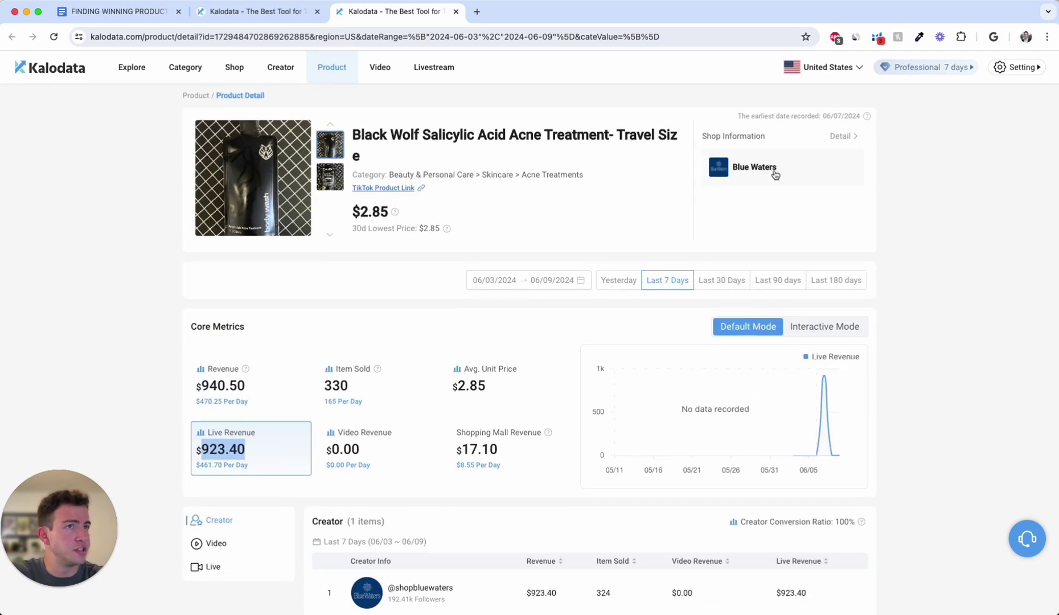
scroll(532, 418, down, 6)
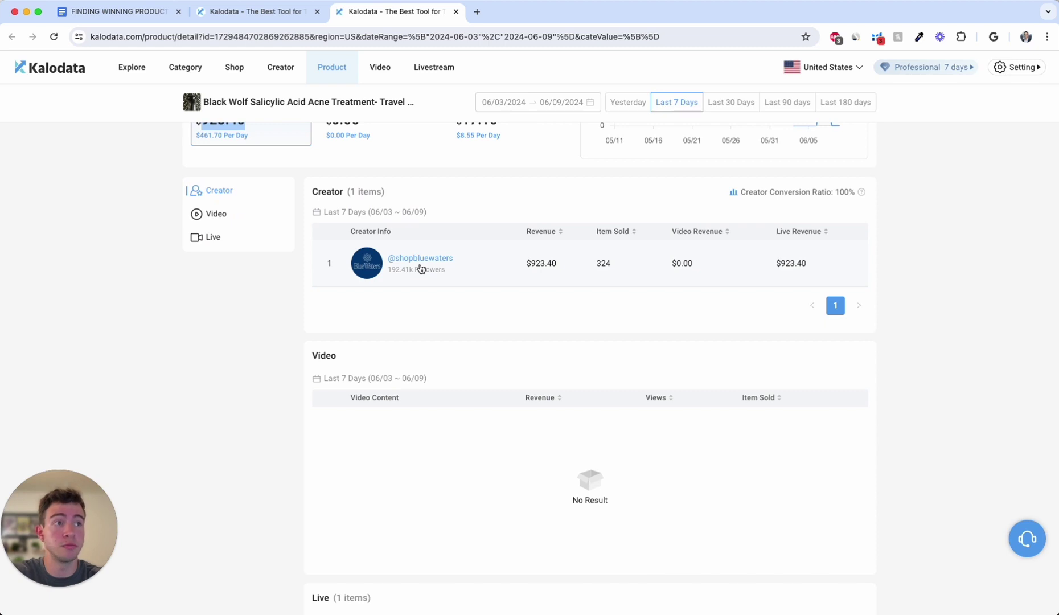
scroll(420, 269, up, 6)
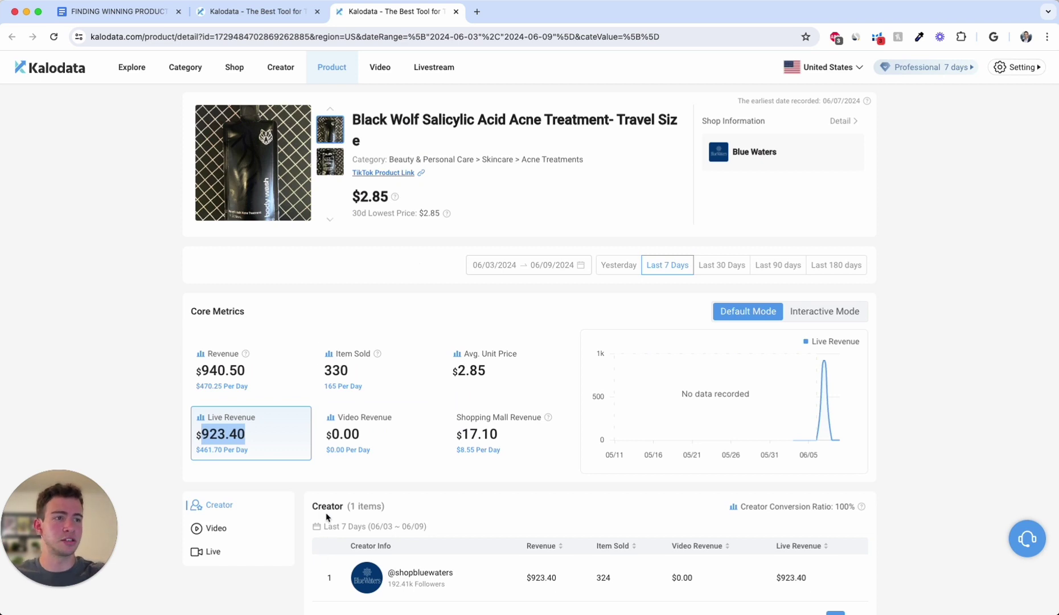
click(357, 436)
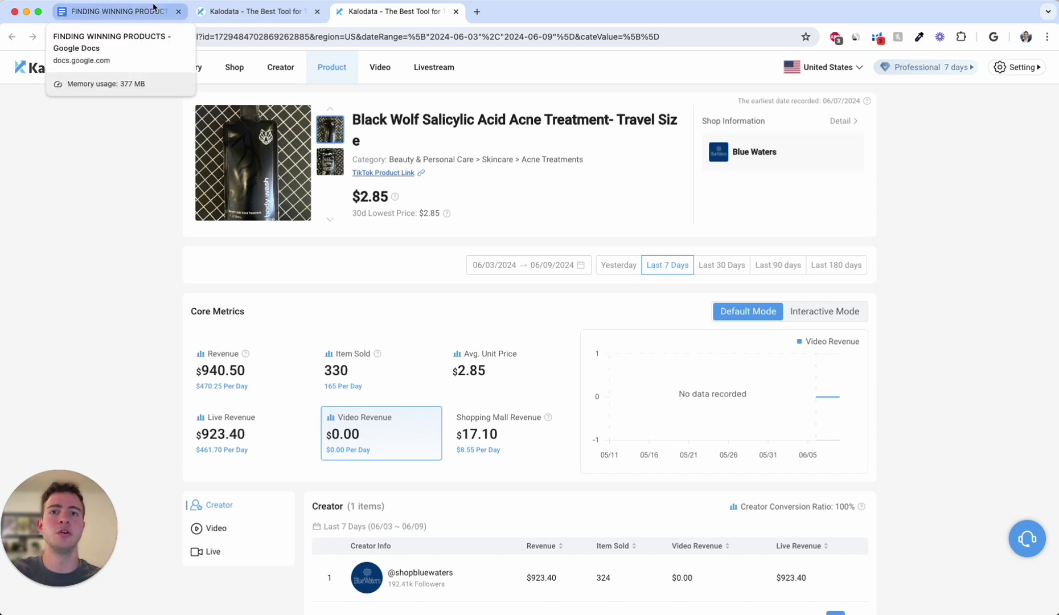
Step: Highlight the document's pricing and winning-videos questions, and move on to the Monitor Competitor Activity section
click(154, 11)
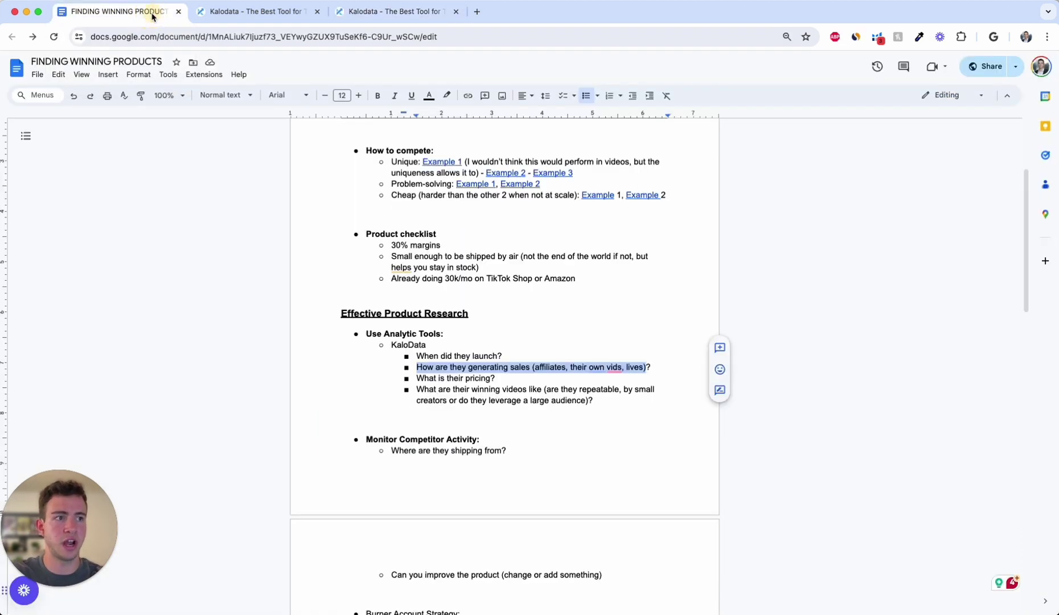
drag(495, 378, 416, 378)
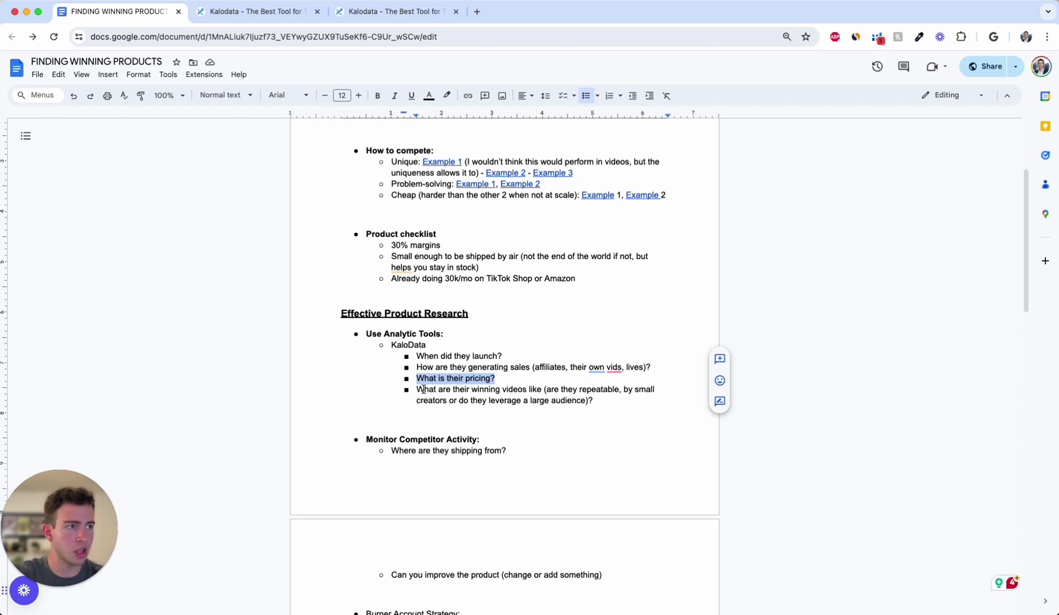
drag(420, 390, 541, 388)
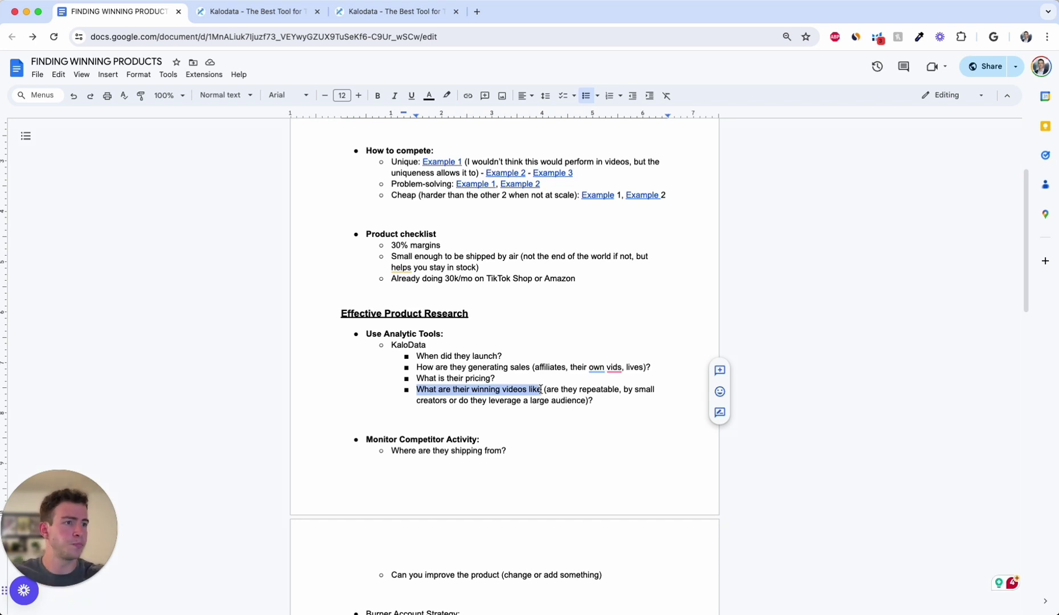
scroll(541, 389, down, 3)
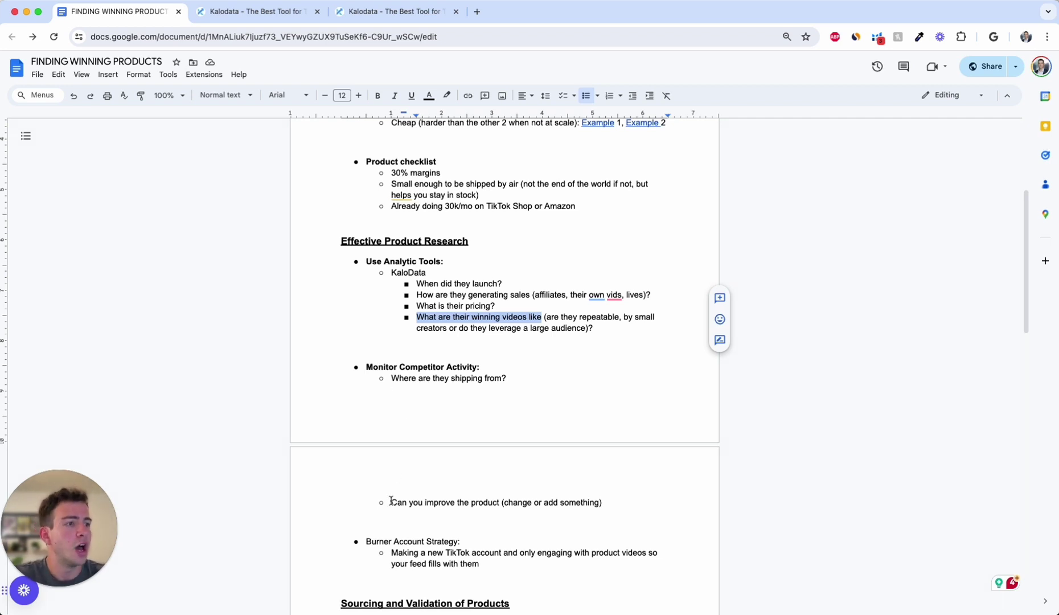
scroll(391, 501, down, 1)
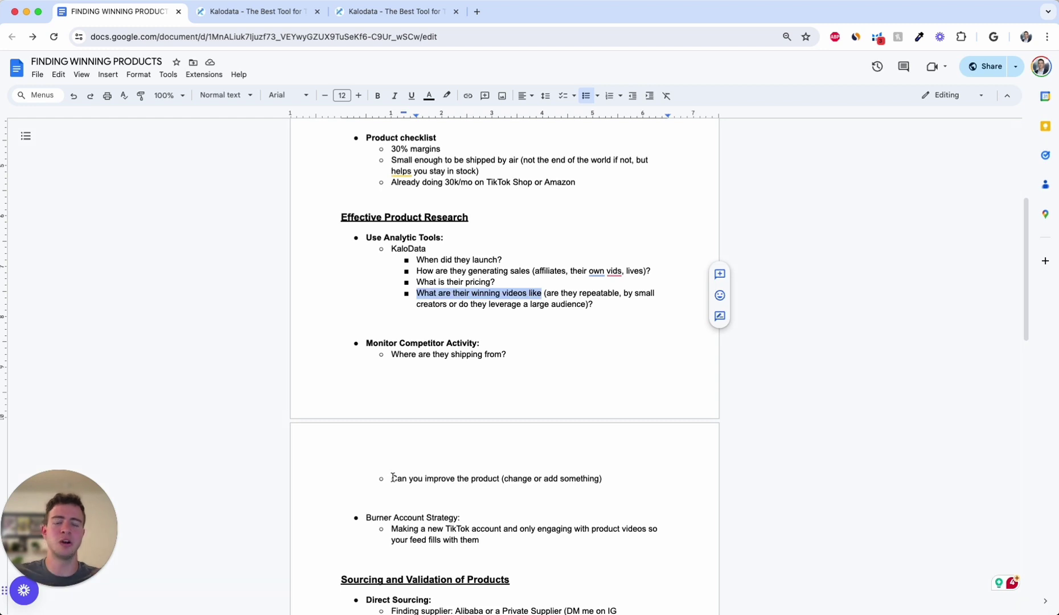
Step: Move on to the document's Sourcing and Validation of Products section and highlight the Instagram handle under Direct Sourcing
scroll(393, 478, down, 10)
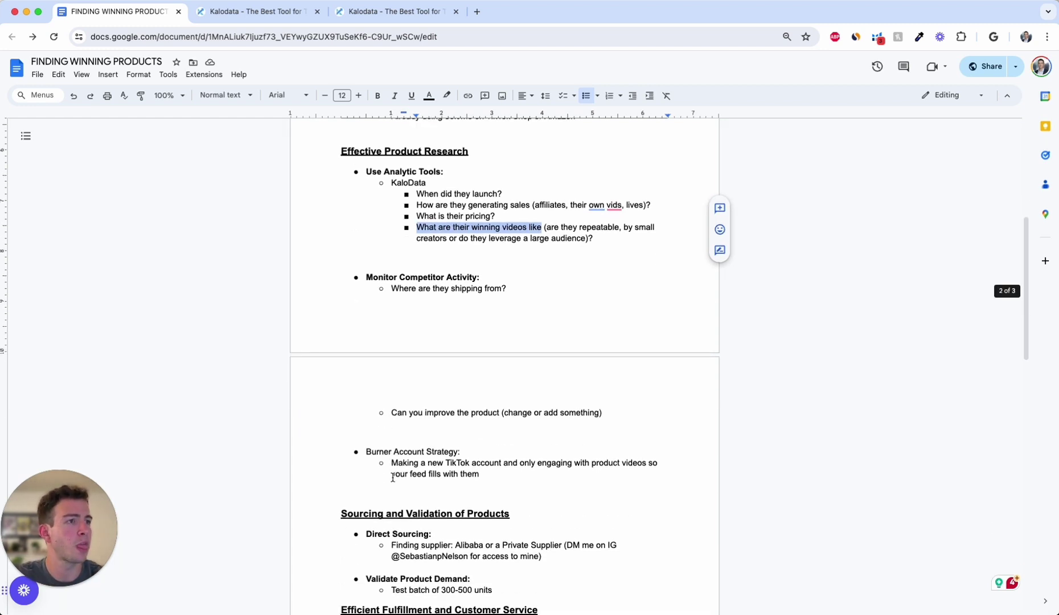
scroll(414, 532, down, 3)
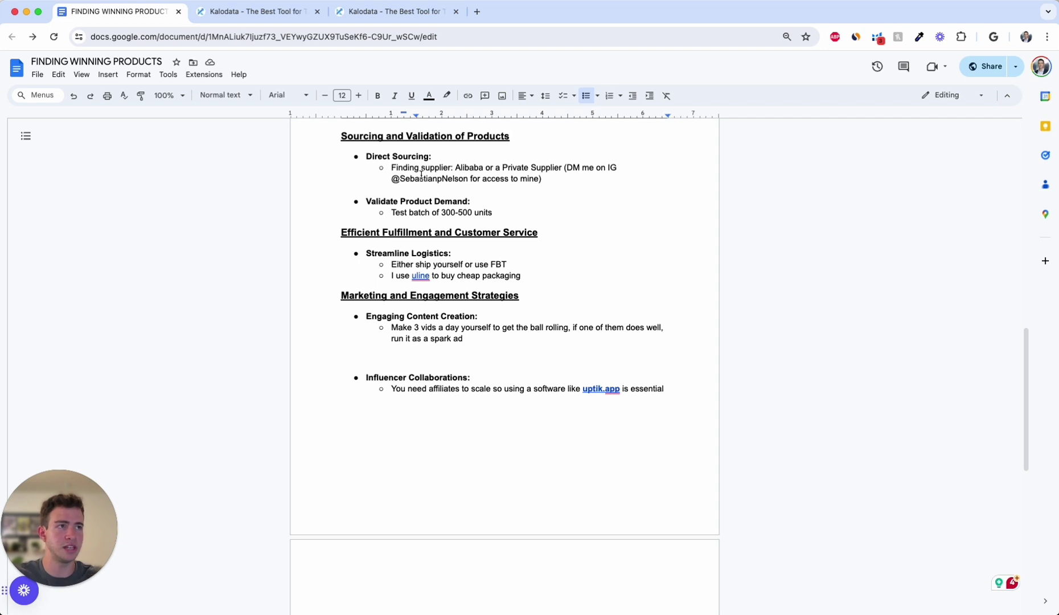
drag(400, 179, 468, 179)
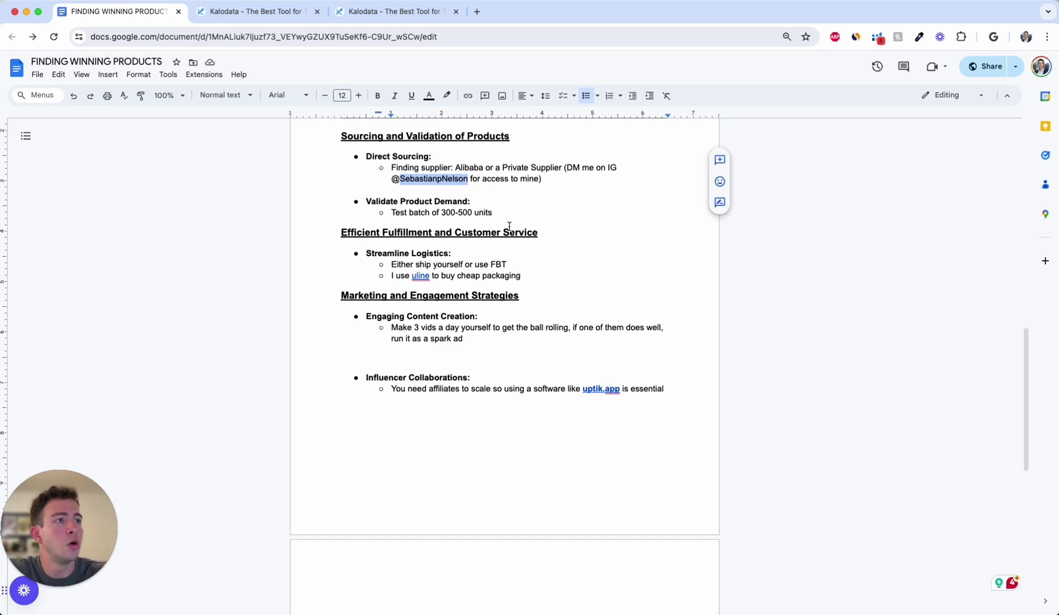
Step: Highlight the test batch line under Validate Product Demand, and shorten the fulfillment heading to "Efficient Fulfillment"
drag(505, 215, 393, 215)
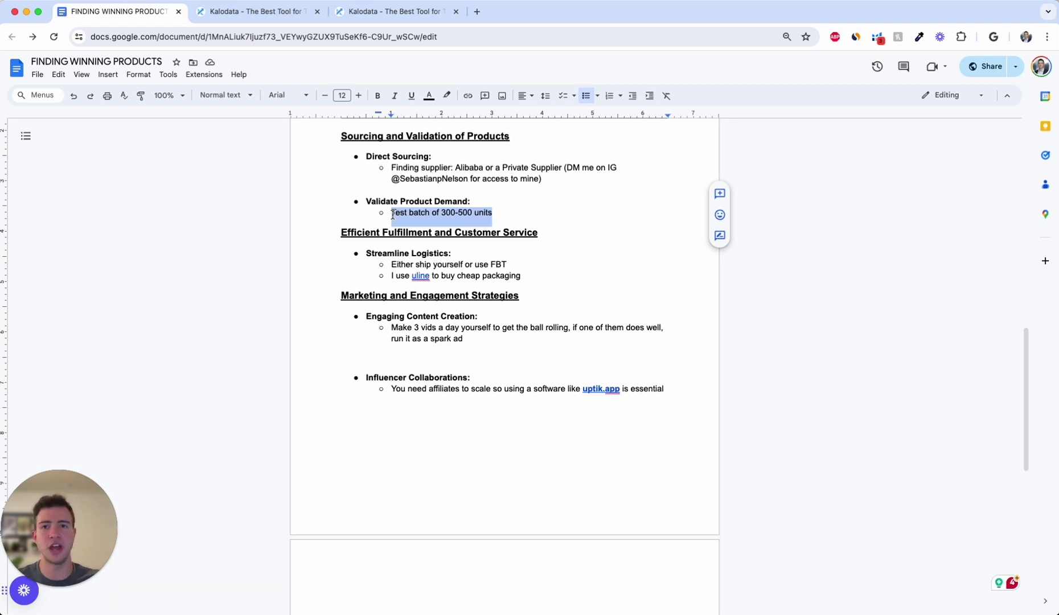
key(super+z)
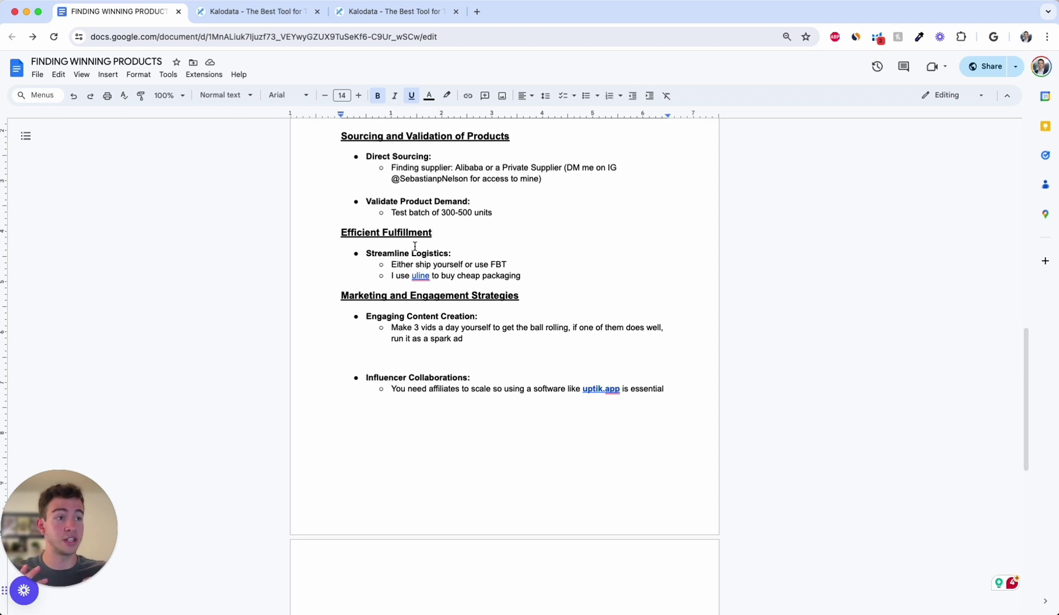
Step: Open the uline link under Streamline Logistics, look over the packaging products, and return to the document
click(421, 275)
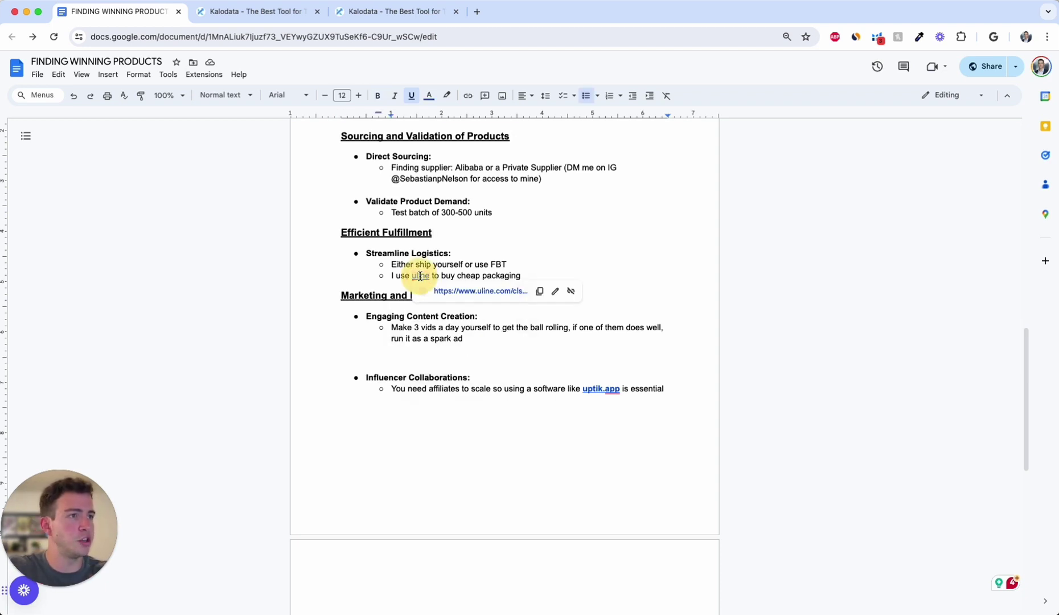
click(450, 287)
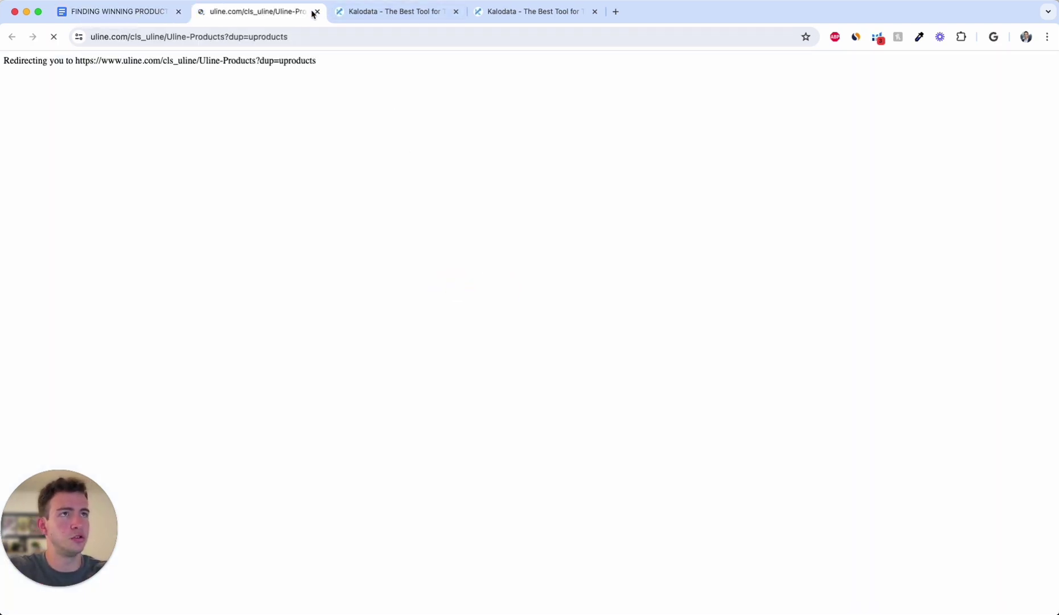
scroll(365, 357, down, 4)
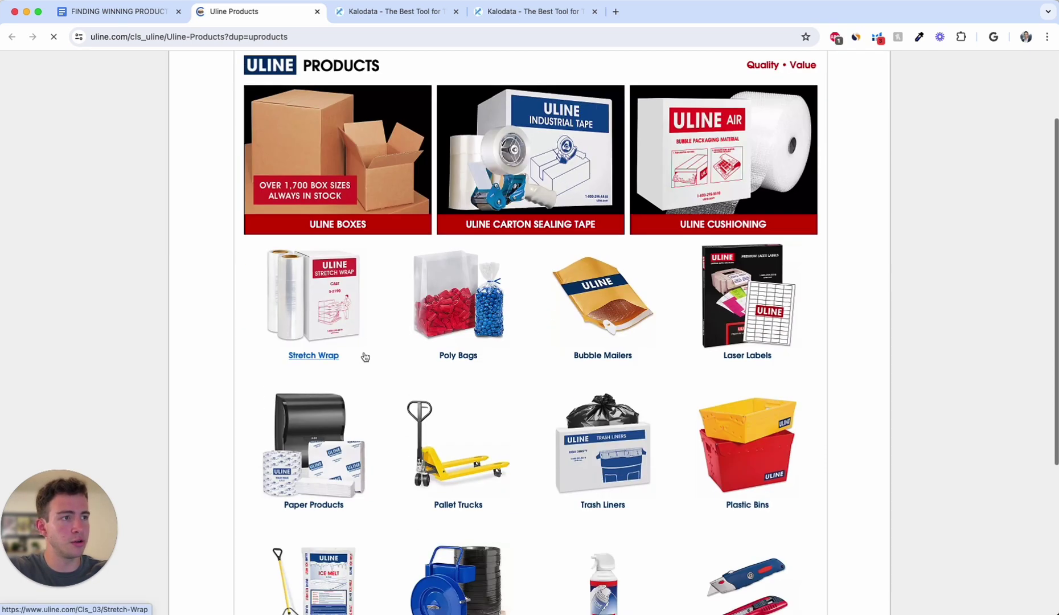
scroll(364, 354, up, 4)
click(97, 11)
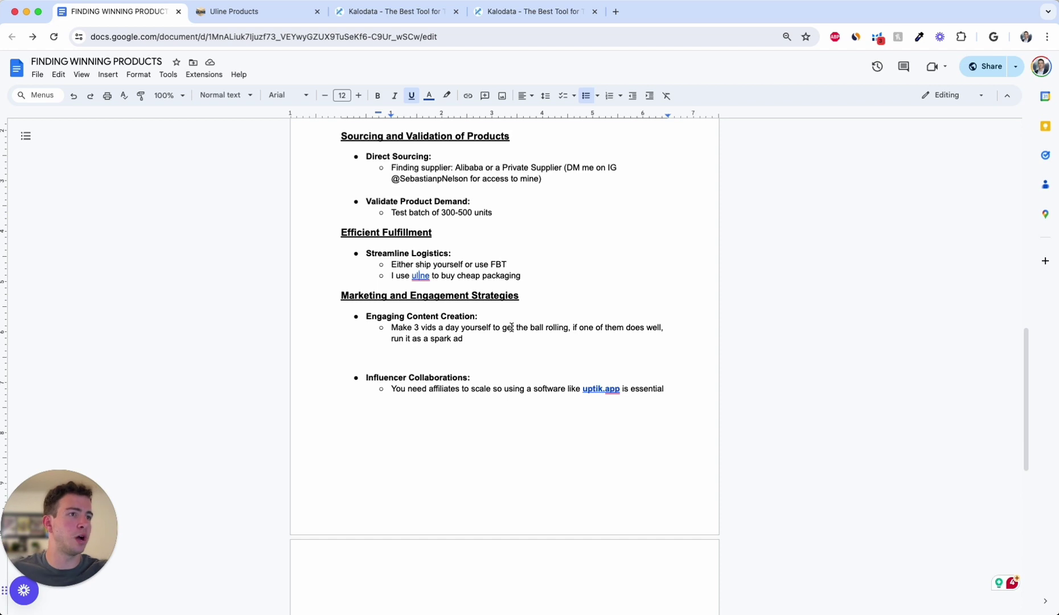
Step: Go through Engaging Content Creation, open the uptik.app link under Influencer Collaborations, and review the site's features and testimonials
click(482, 335)
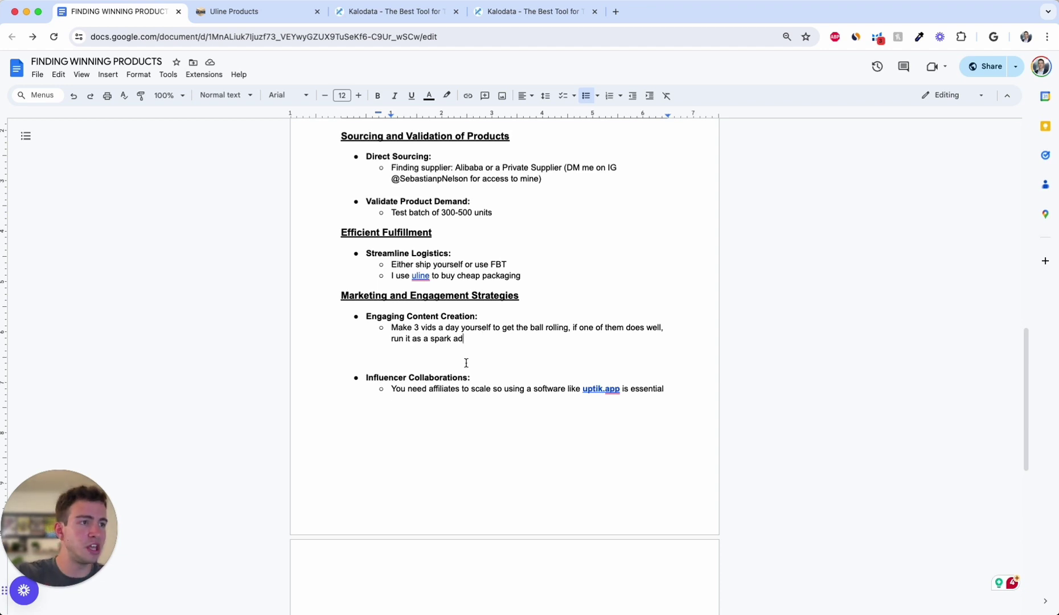
scroll(469, 365, down, 1)
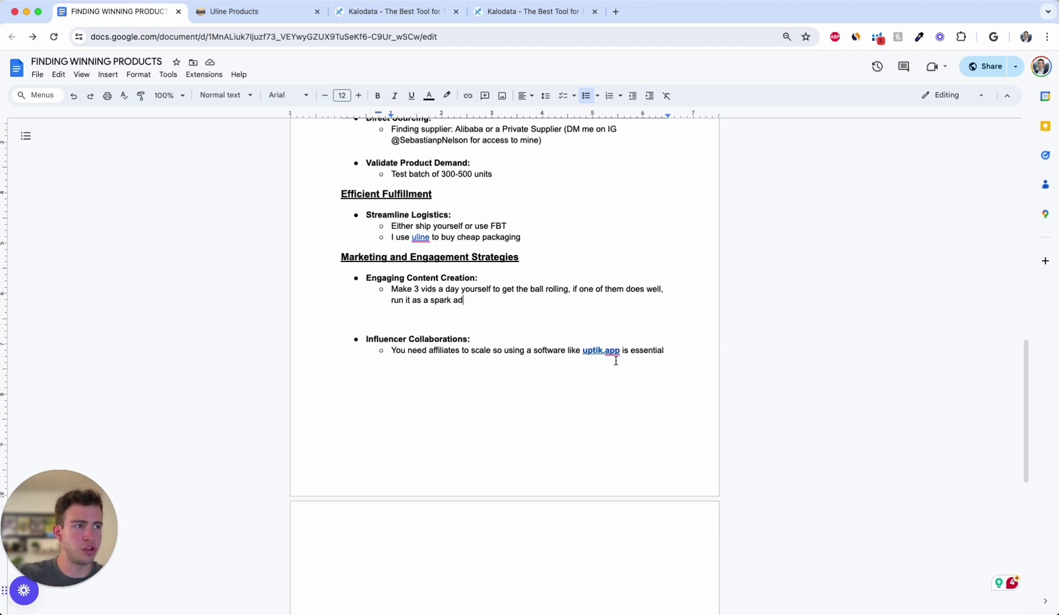
click(593, 356)
click(589, 366)
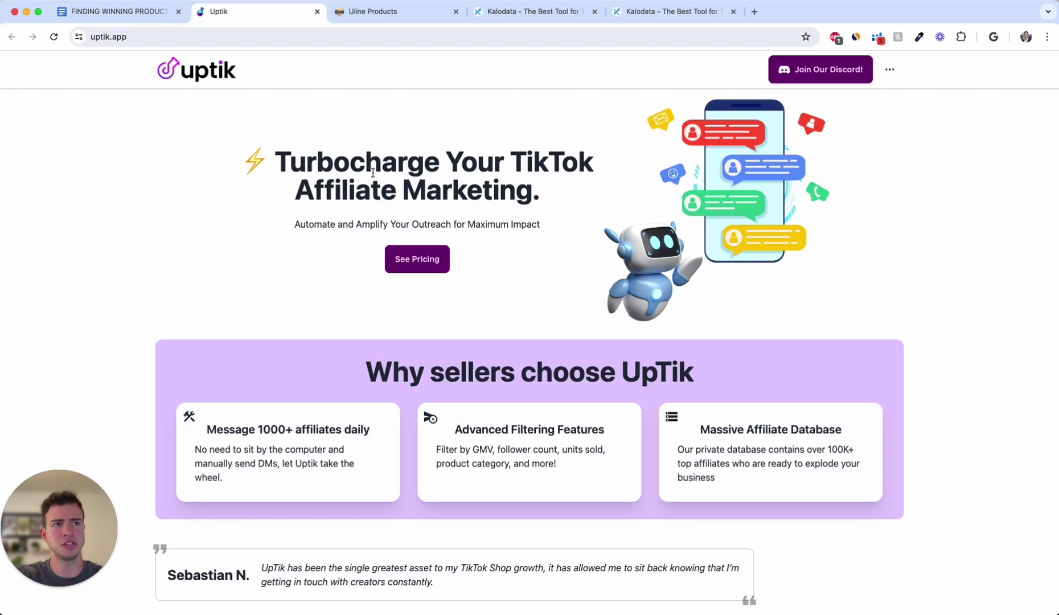
scroll(373, 172, down, 5)
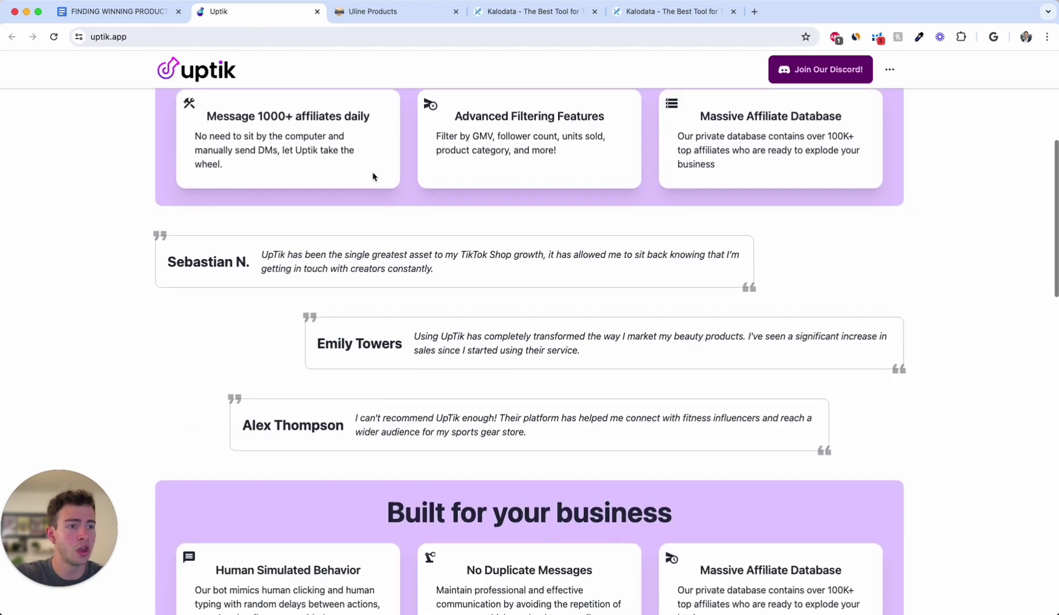
scroll(373, 175, up, 5)
Step: Find the Pricing section on the Uptik site and highlight the Standard plan's monthly price
scroll(284, 150, down, 10)
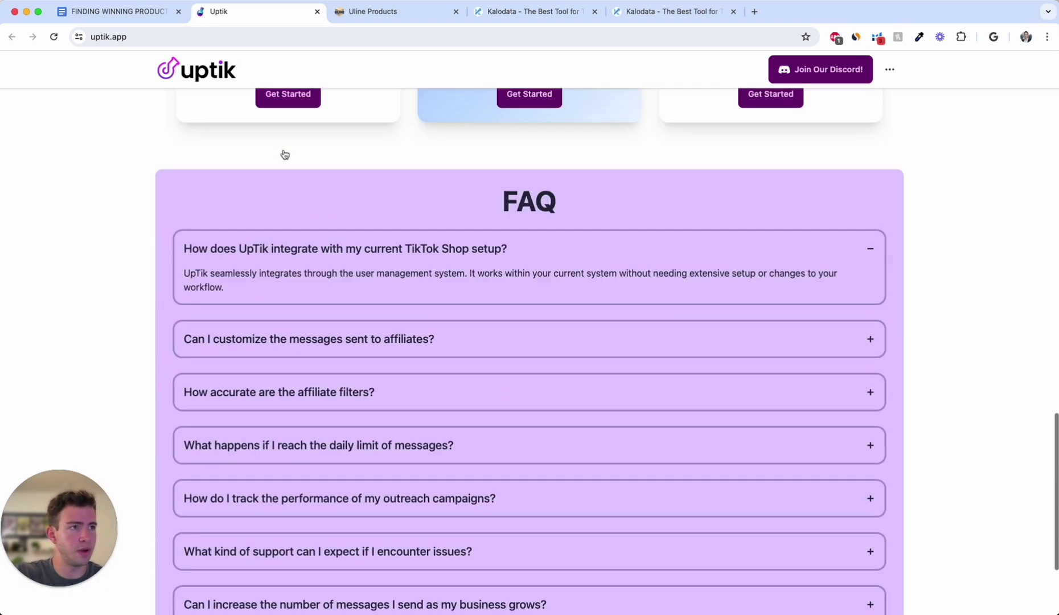
scroll(283, 154, up, 5)
scroll(283, 154, down, 3)
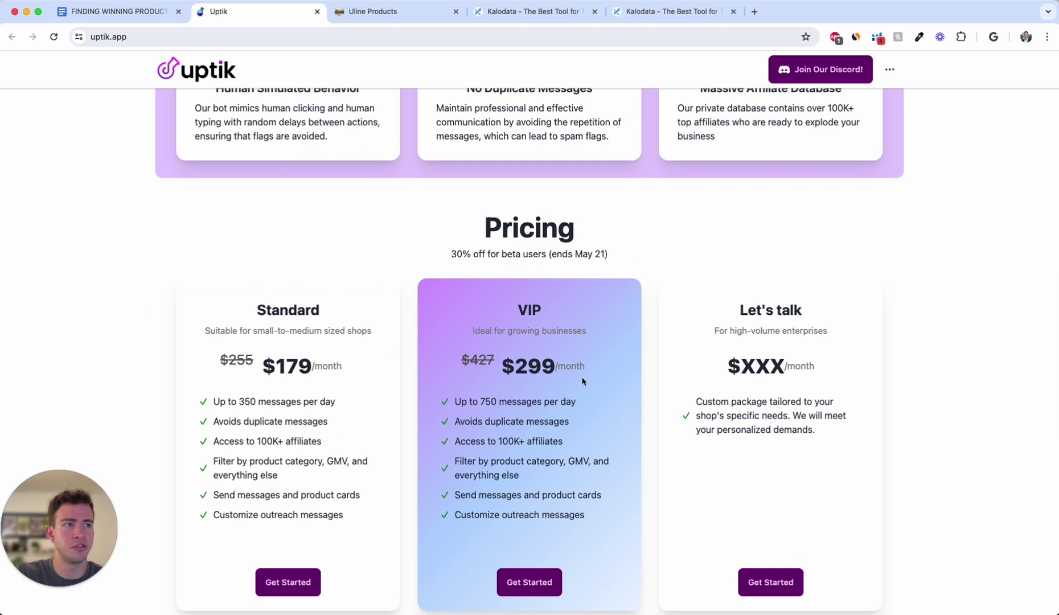
drag(263, 365, 346, 365)
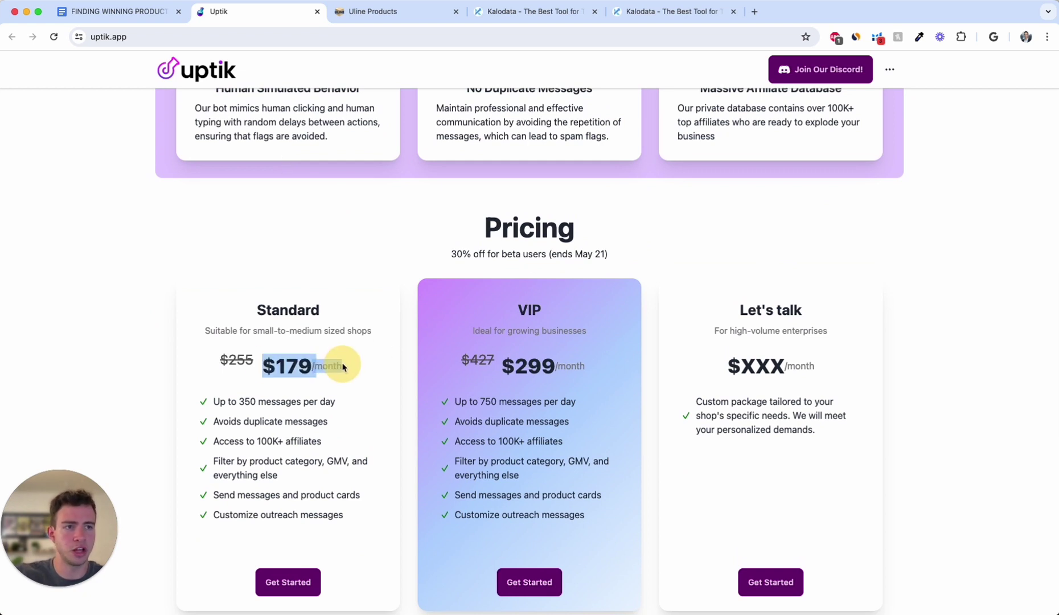
Step: Return to the document and review the scaling points under Marketing and Scaling Your Products
click(134, 13)
scroll(594, 358, down, 8)
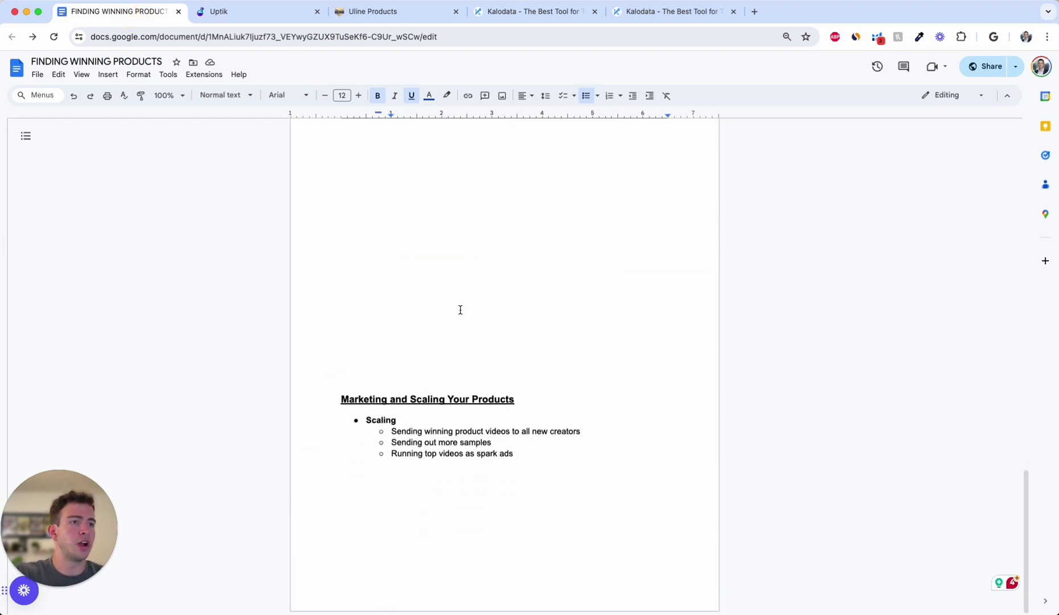
click(420, 343)
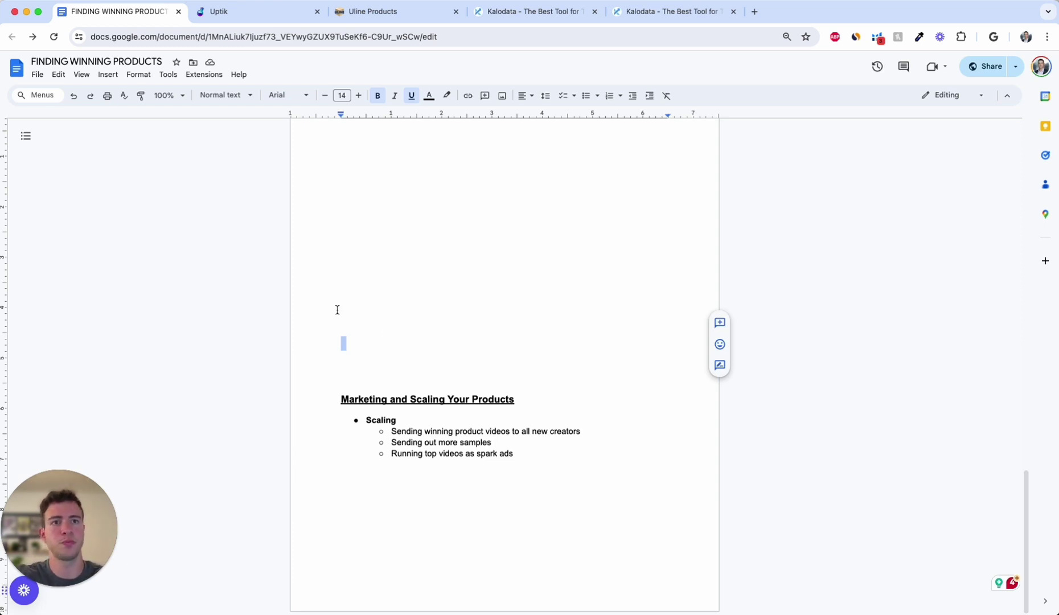
scroll(415, 331, up, 2)
scroll(416, 330, down, 2)
Step: Recap the document from its title through to the Marketing and Engagement Strategies section
scroll(416, 332, up, 20)
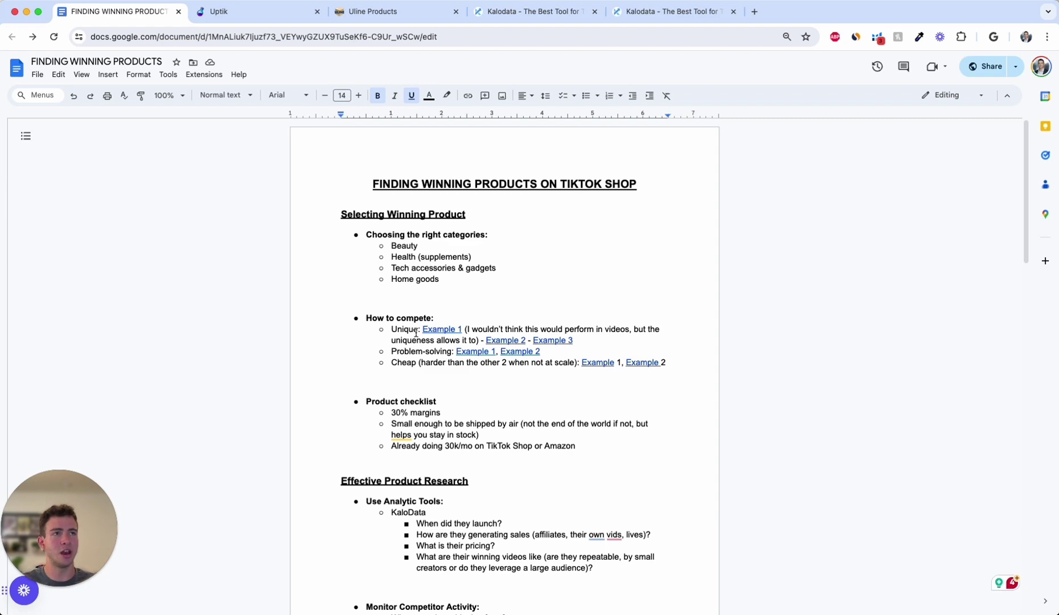
scroll(416, 331, down, 10)
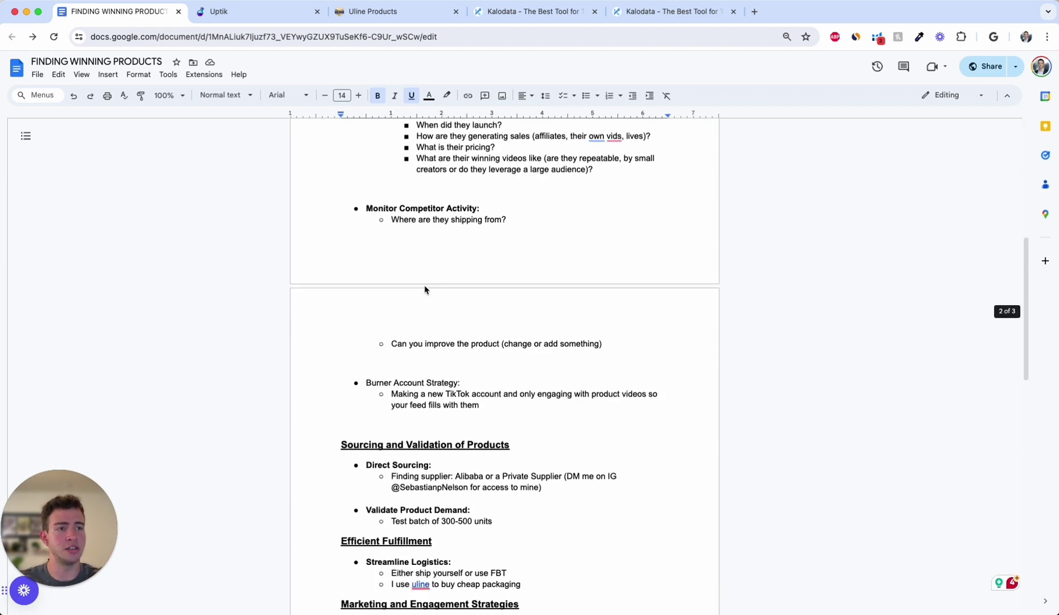
scroll(424, 286, down, 2)
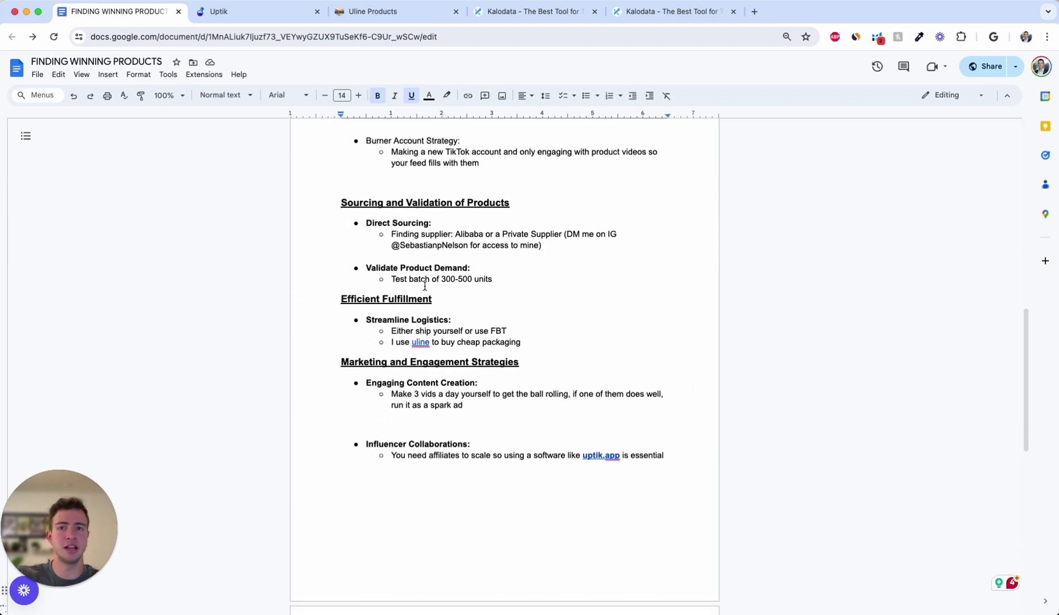